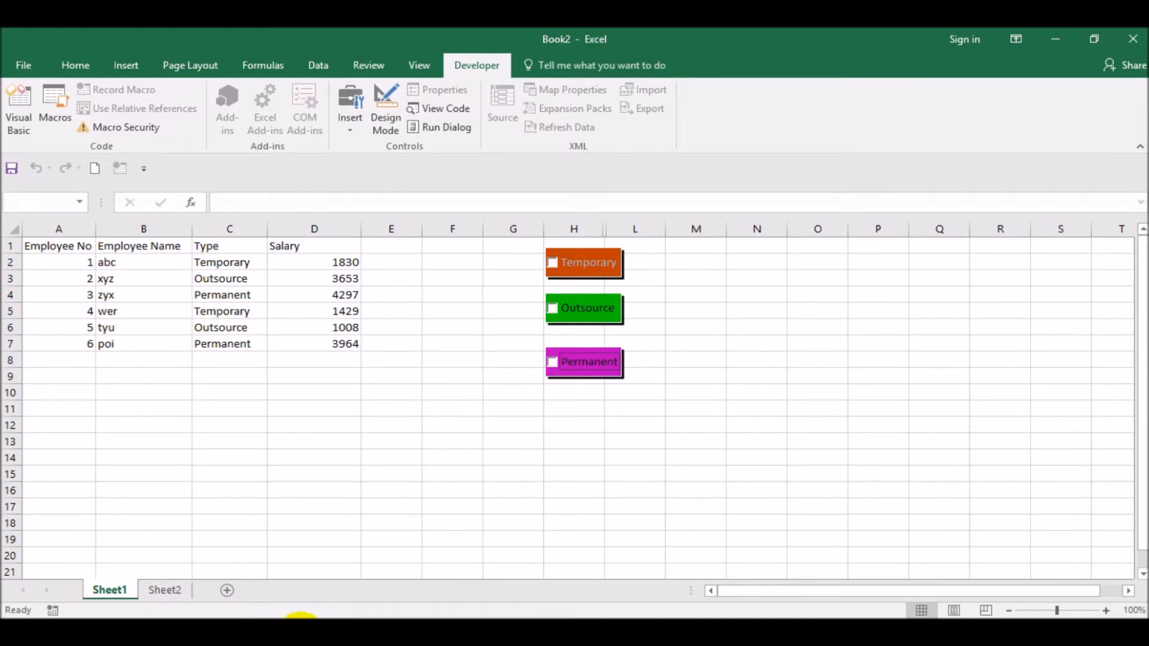
Tick the Temporary, Outsource and Permanent check boxes on Sheet1 to highlight the matching employee rows
left_click(553, 264)
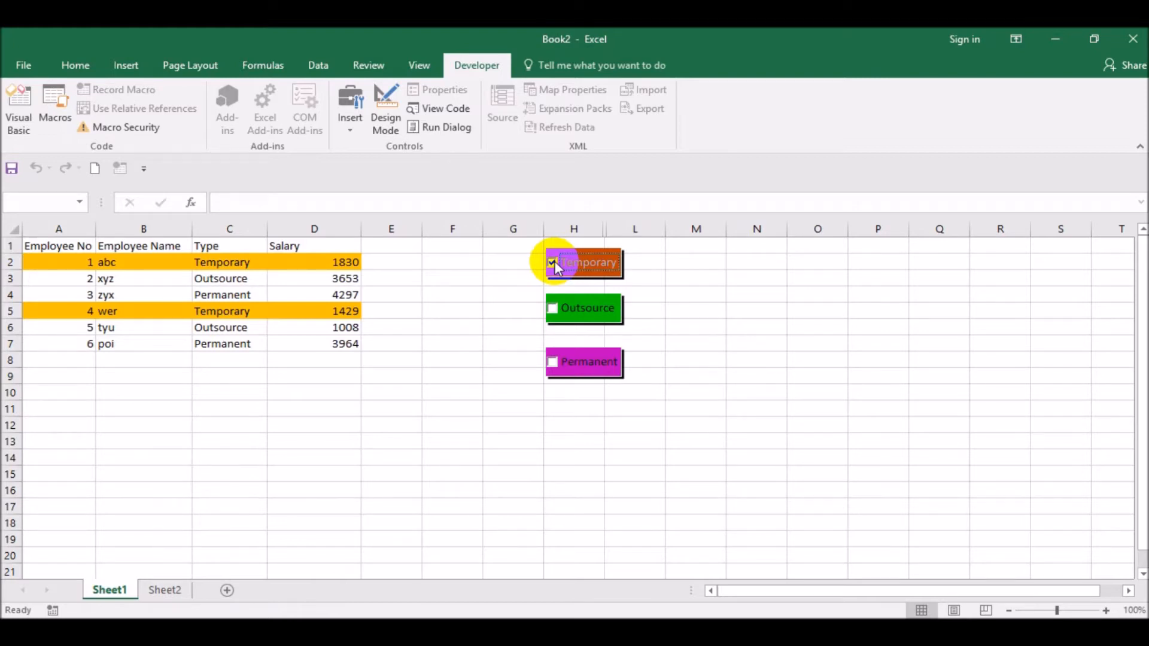
left_click(551, 310)
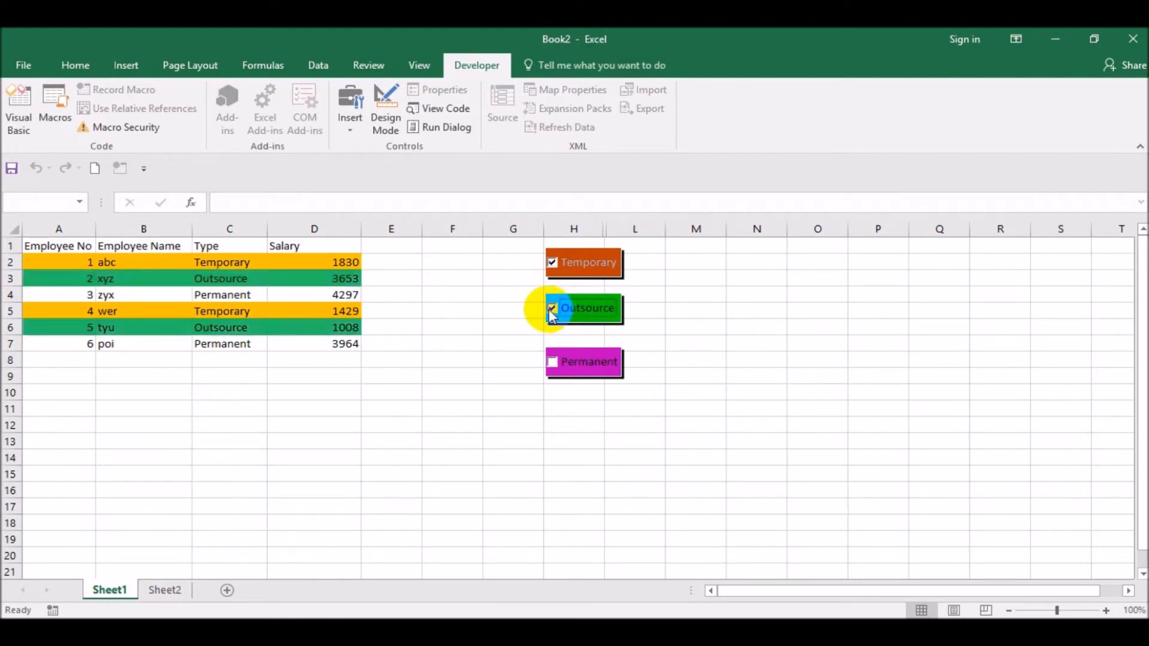
left_click(553, 365)
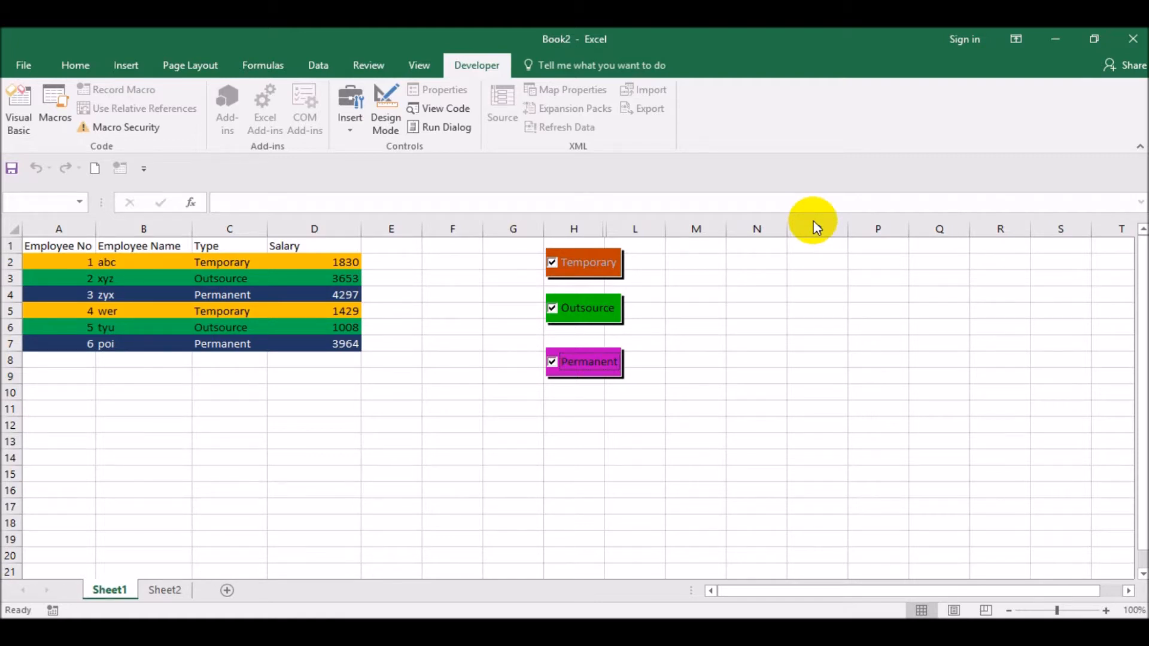
Switch to Sheet2 and make sure Developer is enabled in the ribbon customization options
key("ctrl+Page_Down")
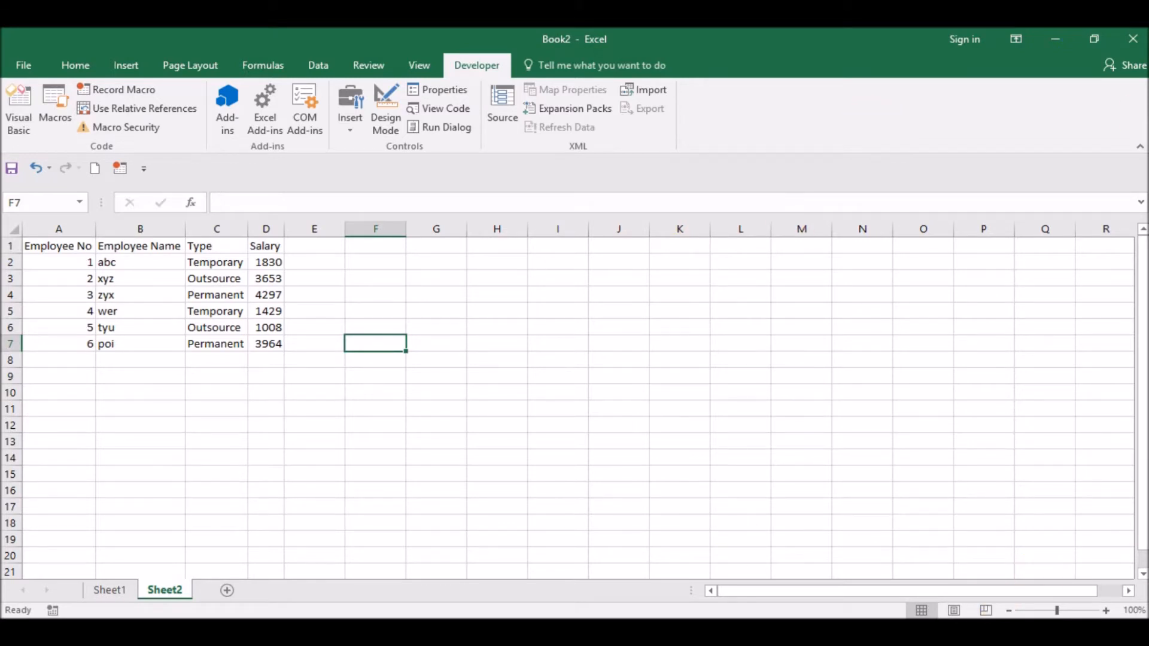
right_click(346, 147)
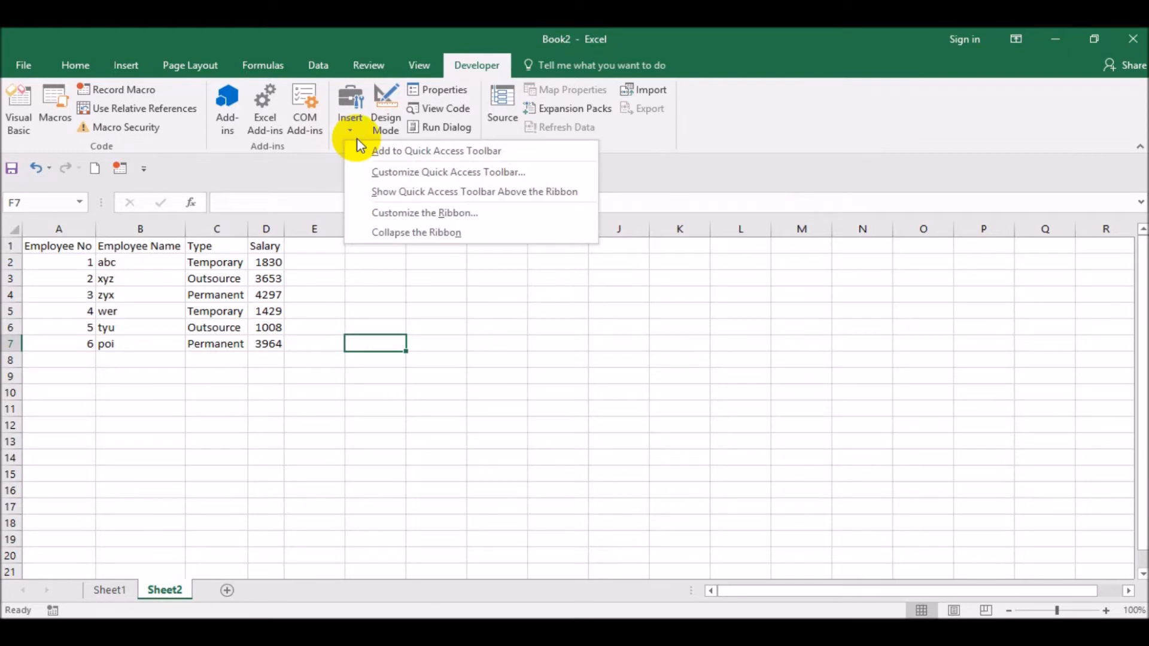
left_click(422, 215)
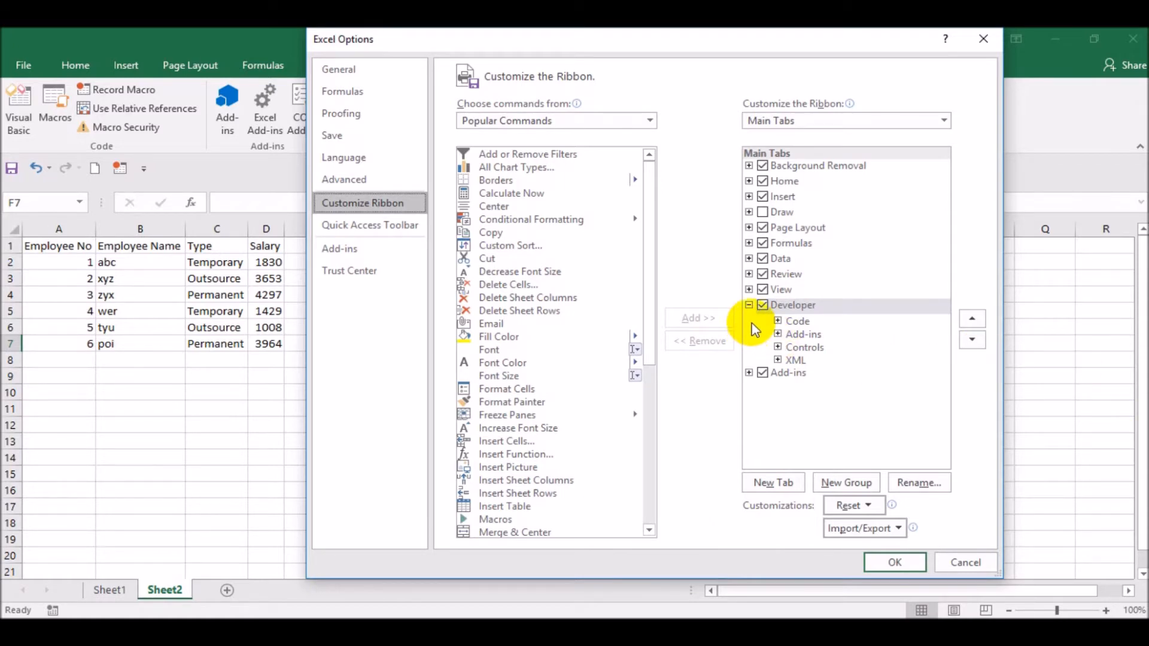
left_click(905, 565)
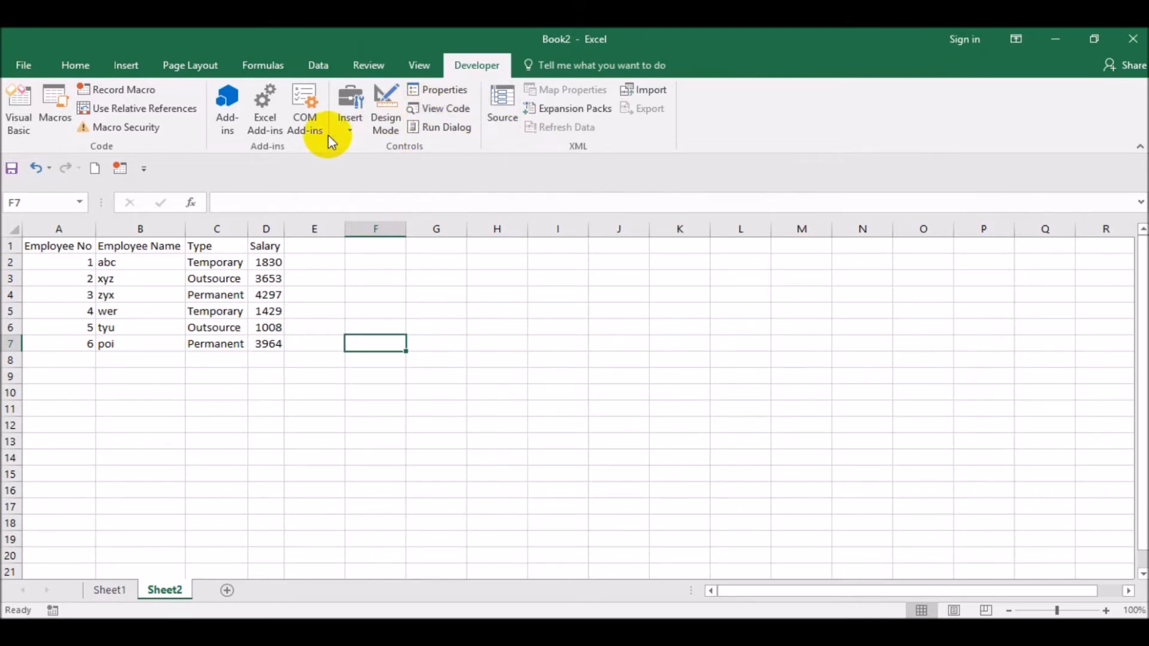
Draw a form-control check box about 0.88" wide and 0.33" high in column F, beside the first employee rows
left_click(348, 126)
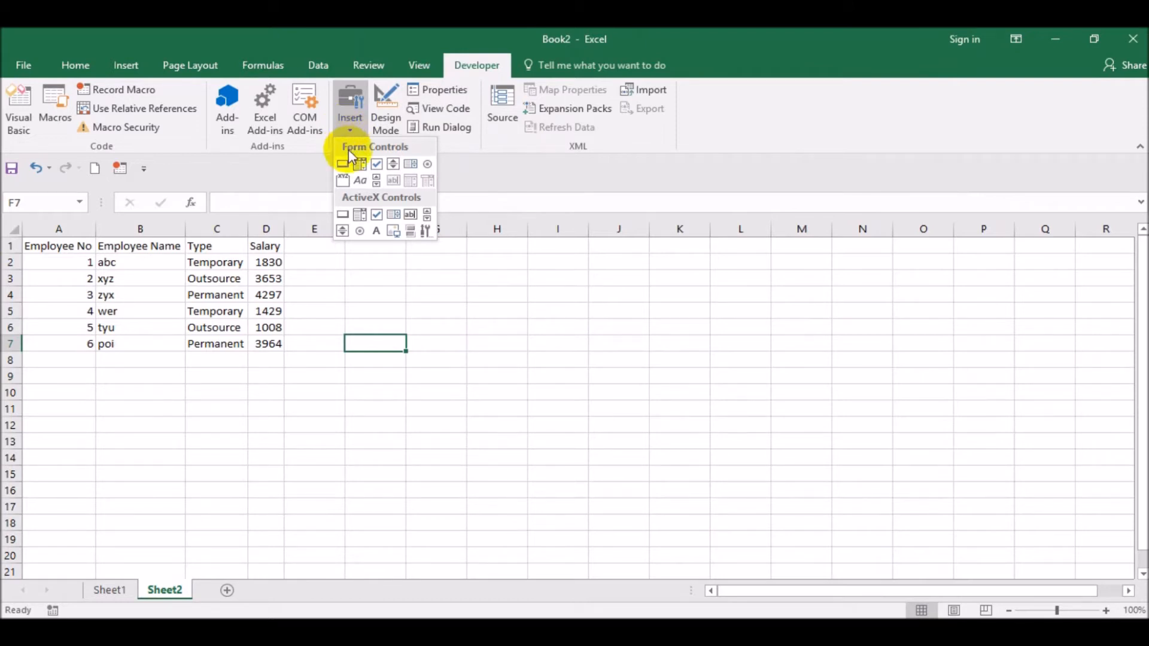
left_click(377, 173)
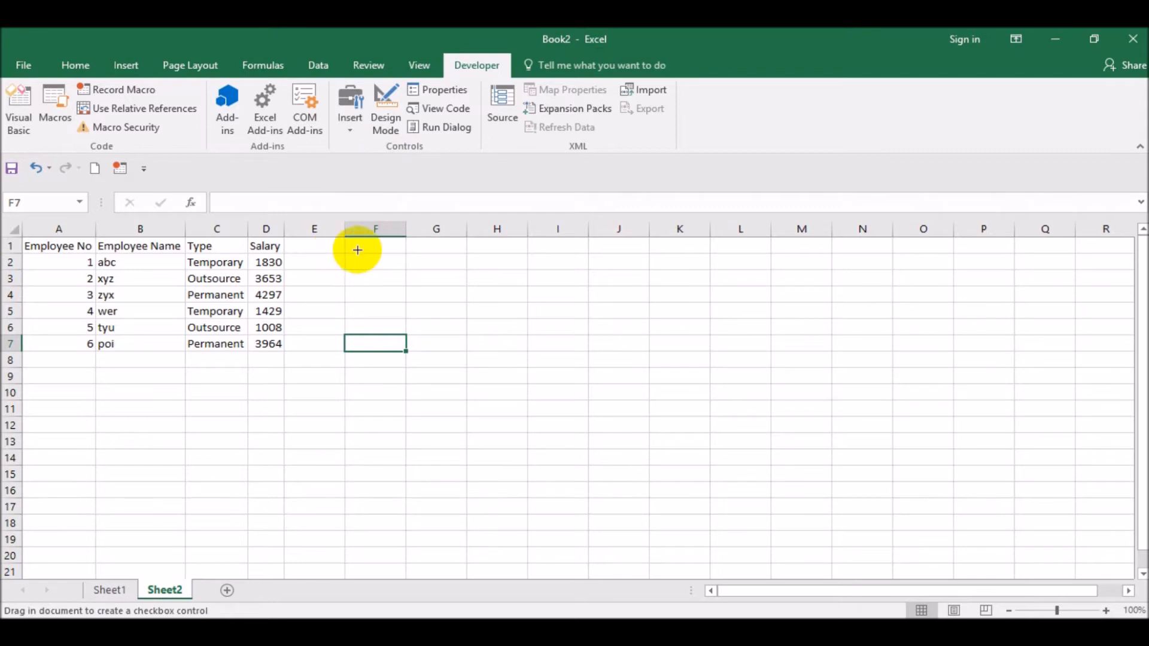
mouse_move(345, 250)
left_mouse_down()
mouse_move(344, 262)
mouse_move(411, 279)
mouse_move(452, 272)
mouse_move(405, 269)
mouse_move(416, 277)
left_mouse_up()
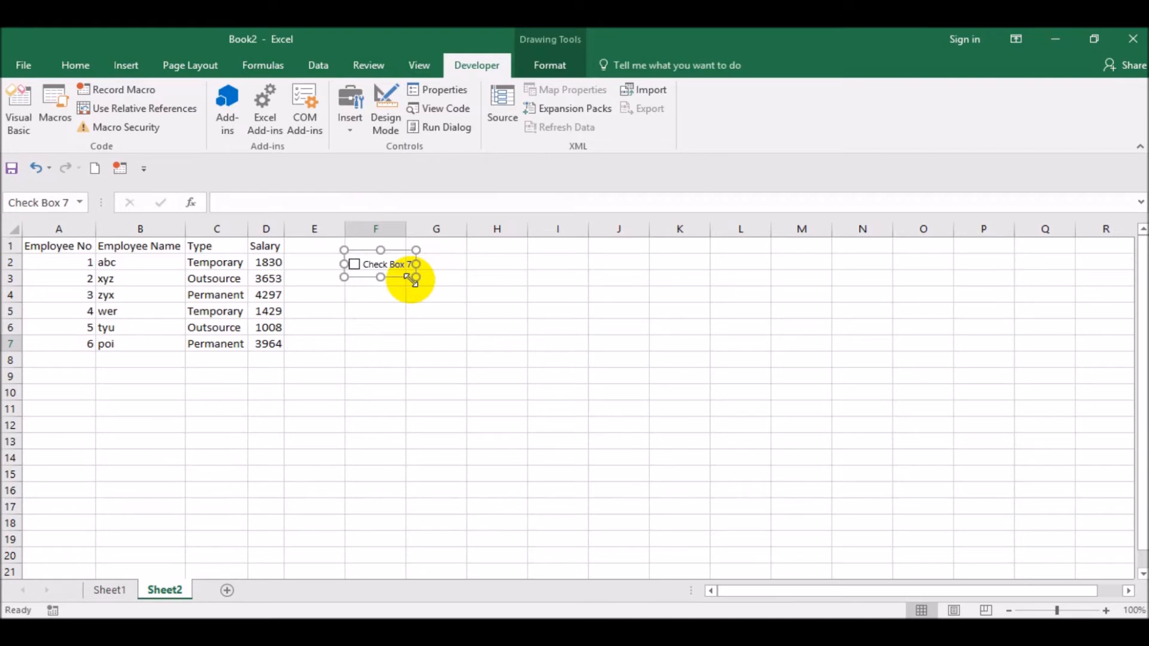
Give the new check box an orange fill in its Format Control settings
right_click(407, 274)
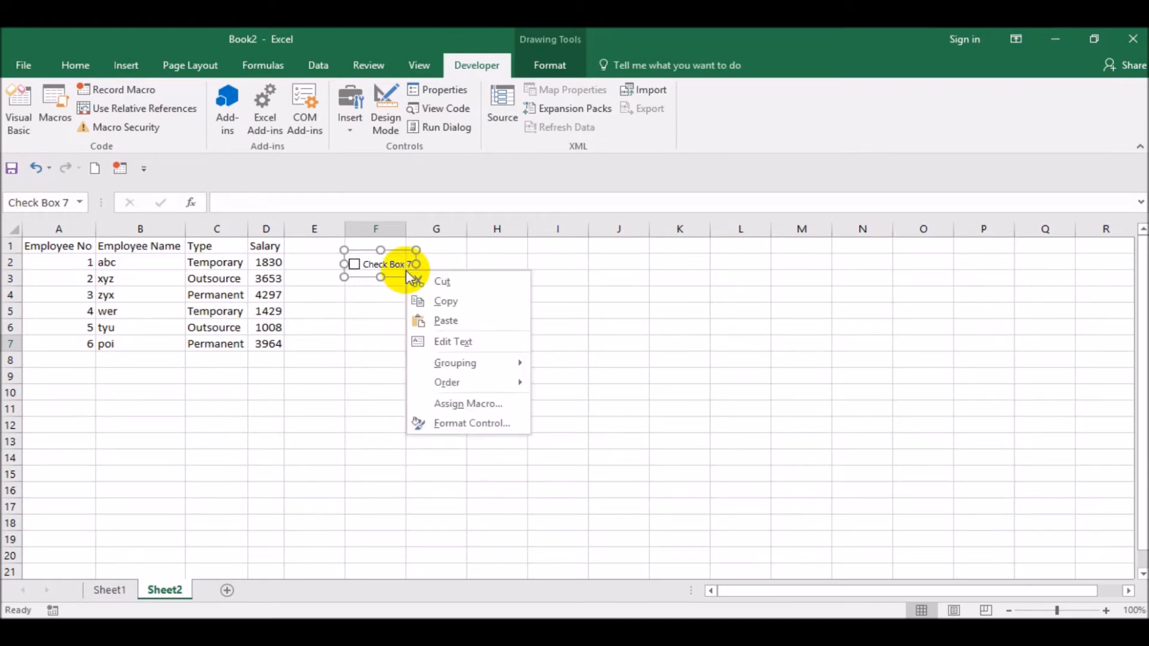
left_click(508, 425)
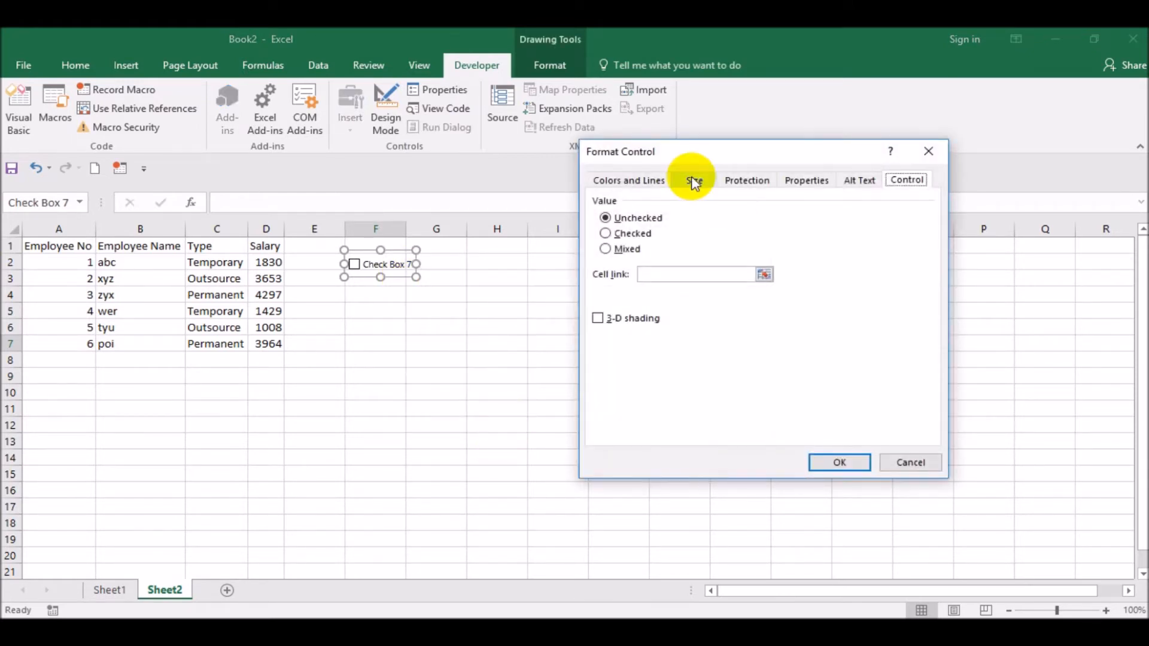
left_click(640, 181)
left_click(722, 220)
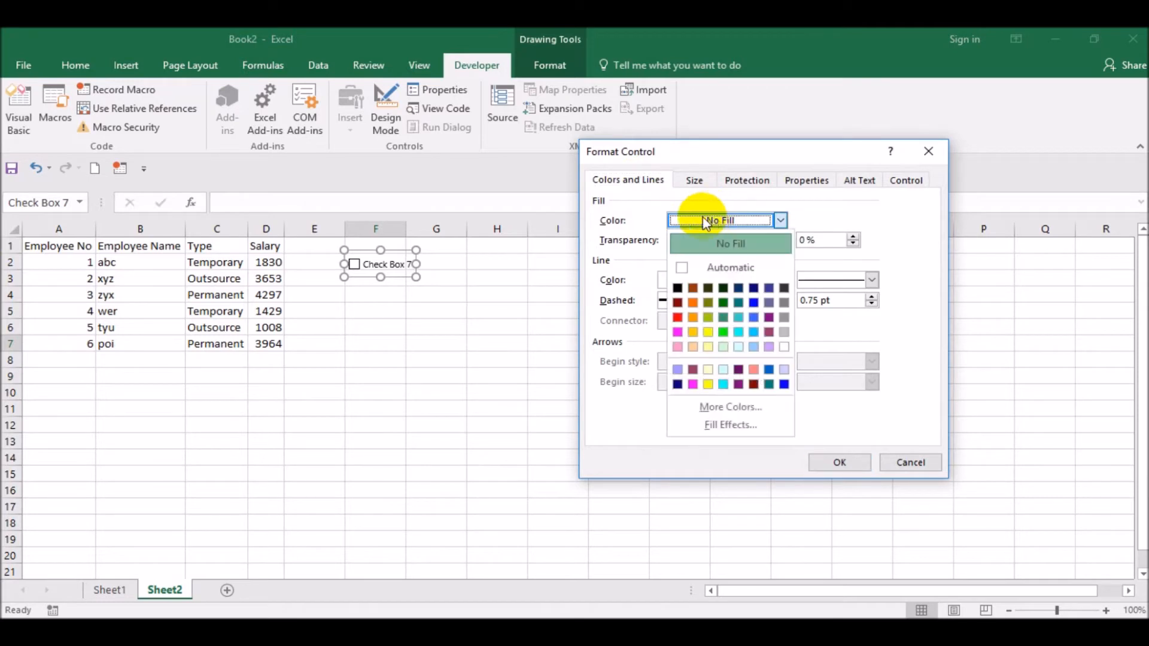
left_click(694, 306)
Set the check box's value to Checked, link it to cell $H$2, enable 3-D shading and apply the settings
left_click(695, 180)
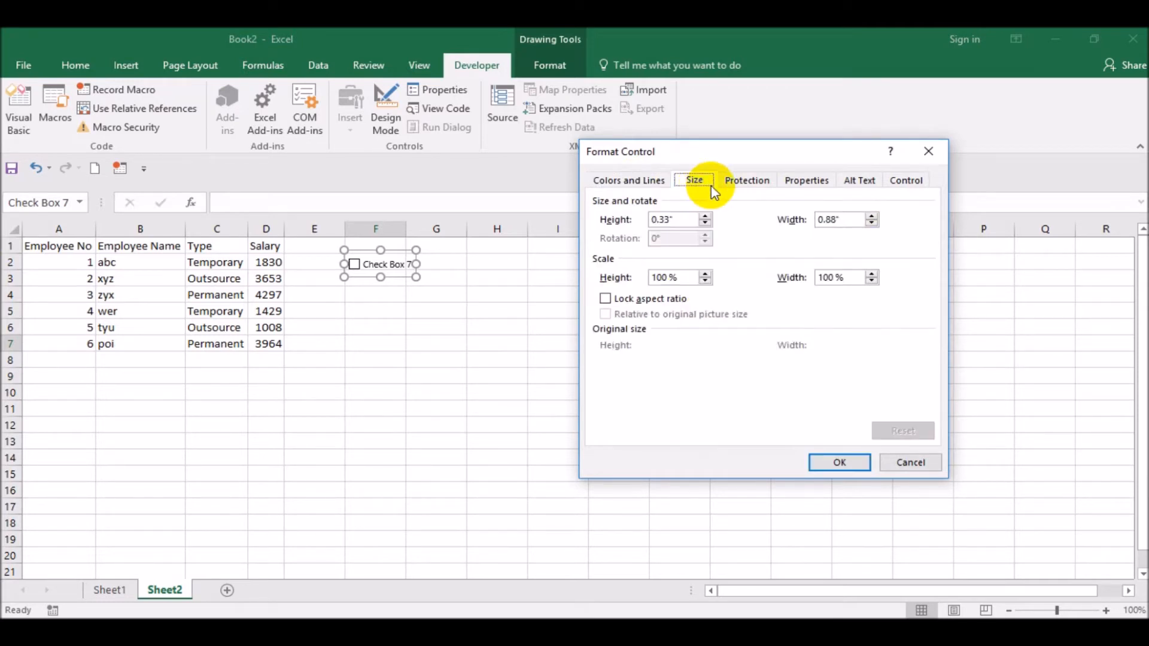
left_click(742, 183)
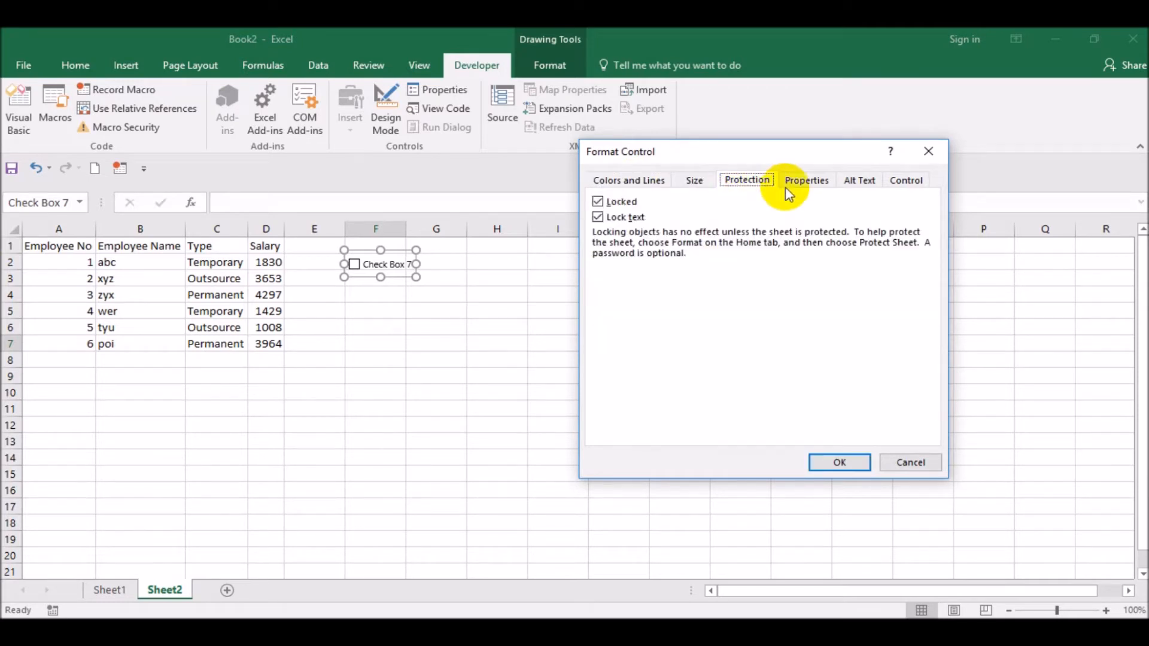
left_click(828, 183)
left_click(869, 183)
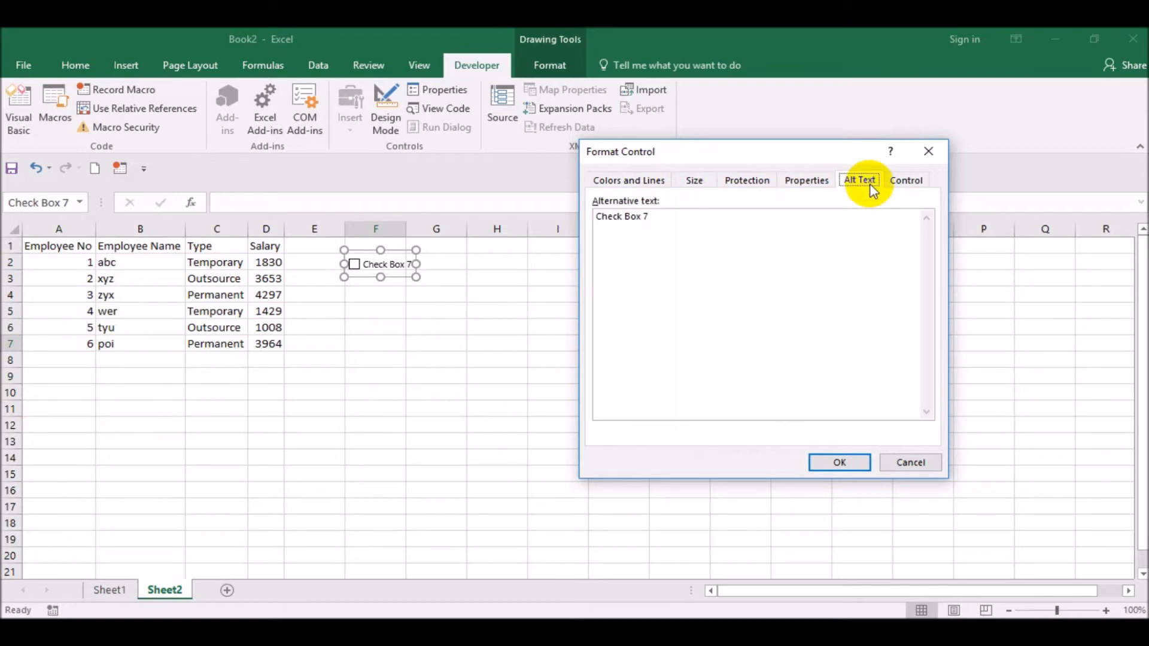
left_click(902, 185)
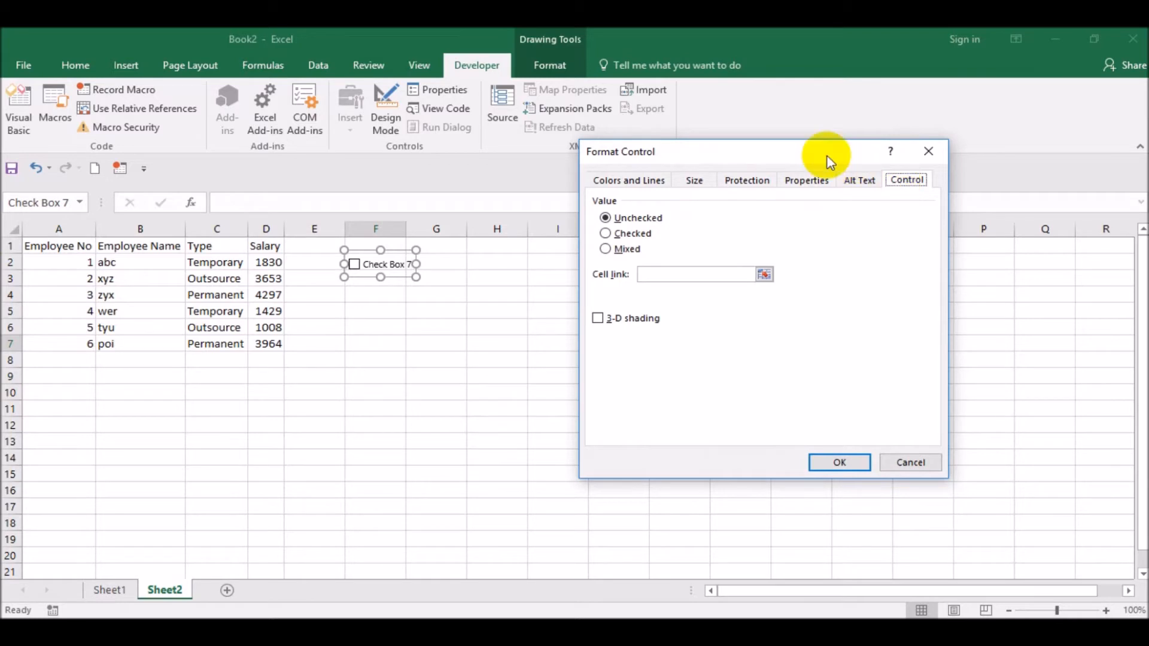
left_click(647, 233)
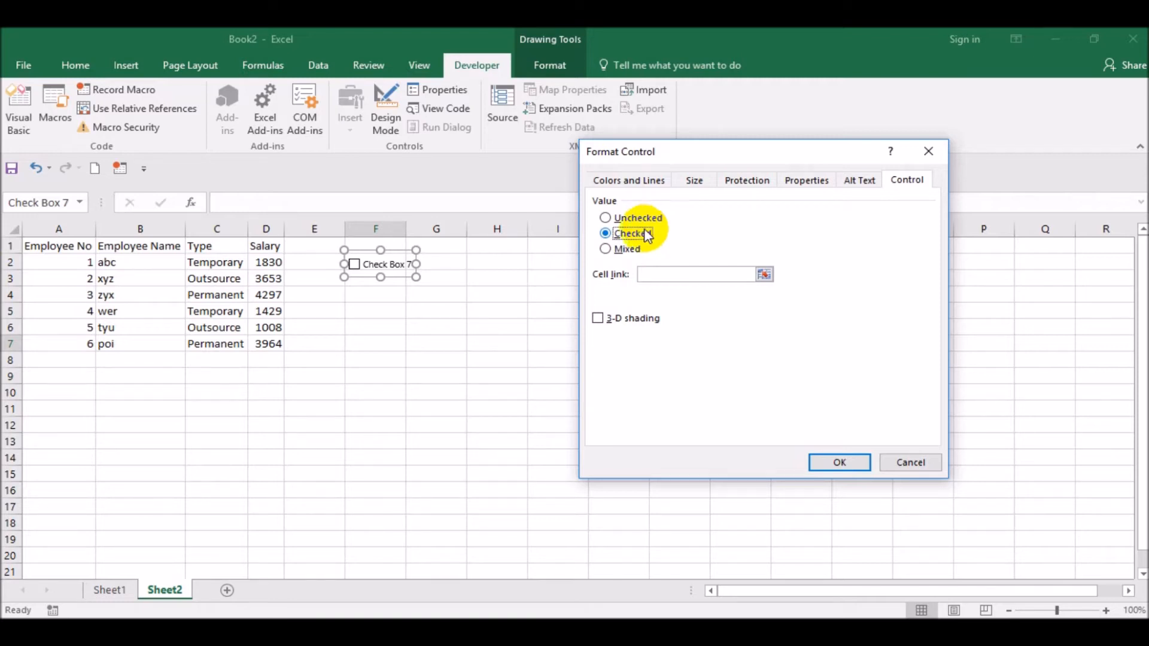
left_click(659, 274)
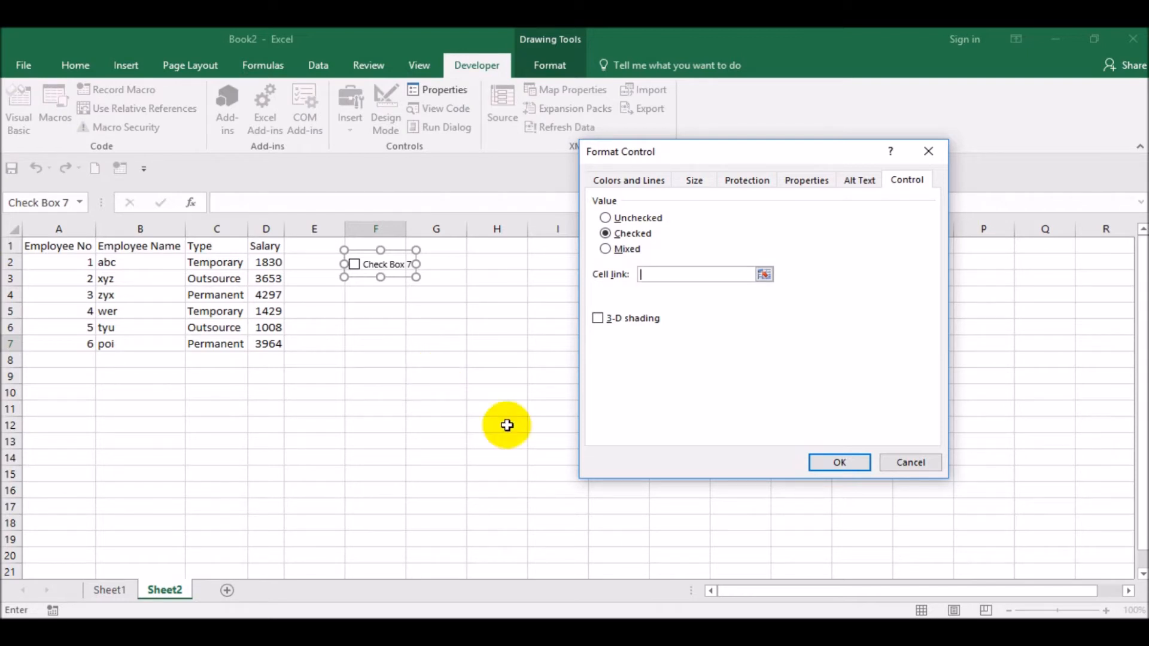
left_click(501, 265)
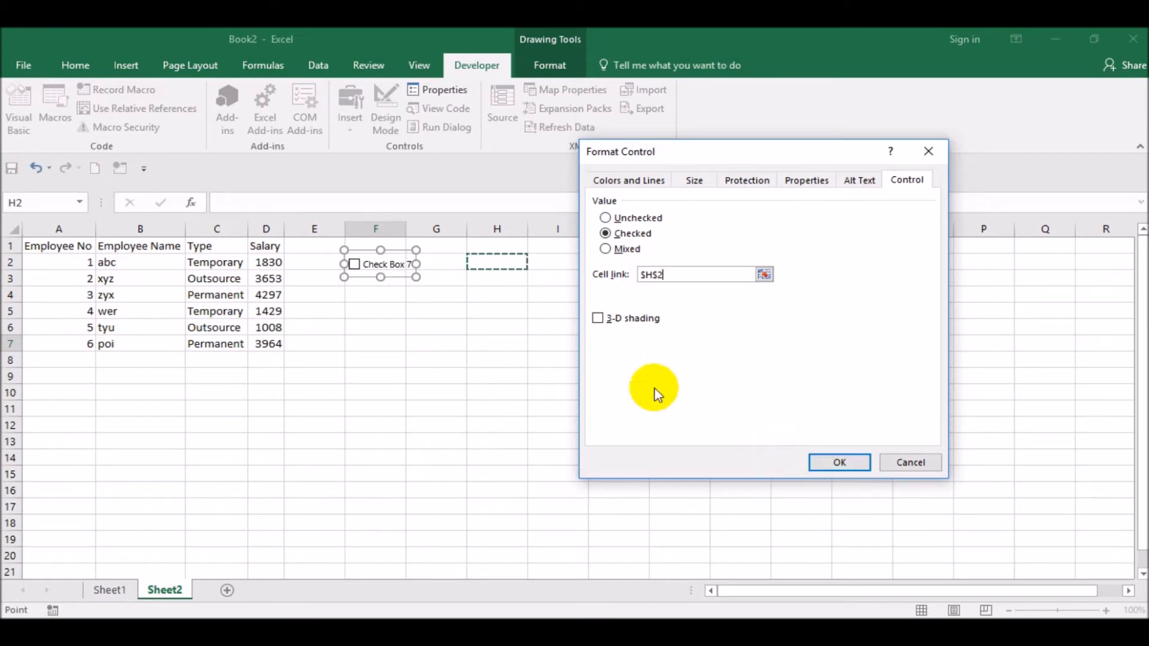
left_click(598, 319)
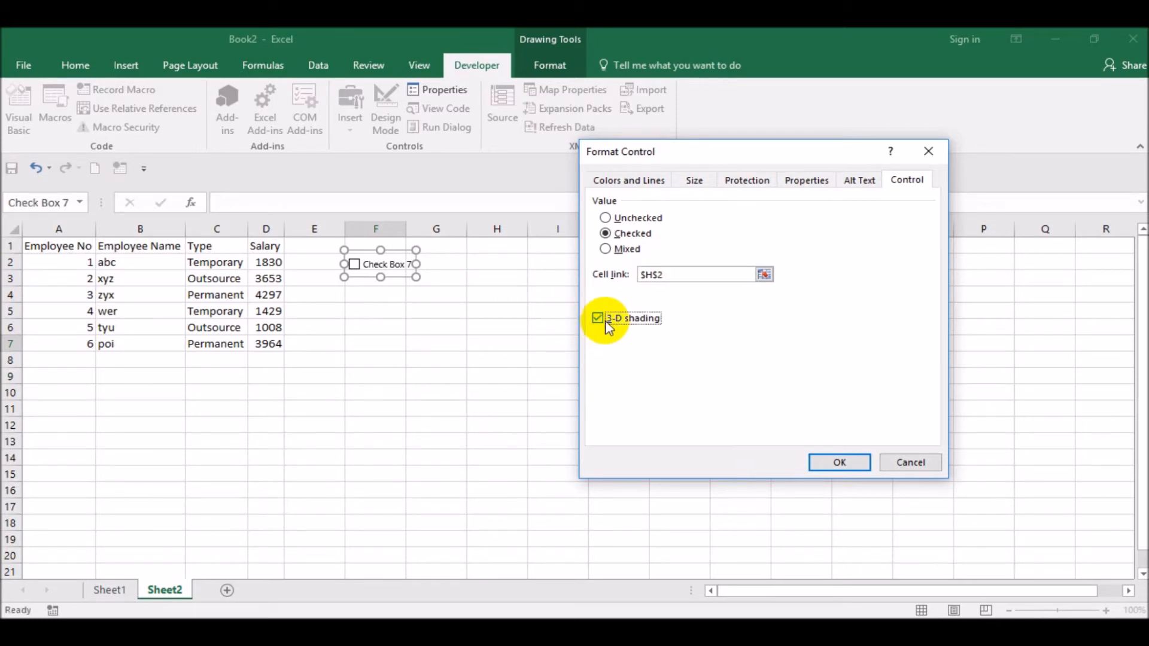
left_click(852, 464)
left_click(446, 375)
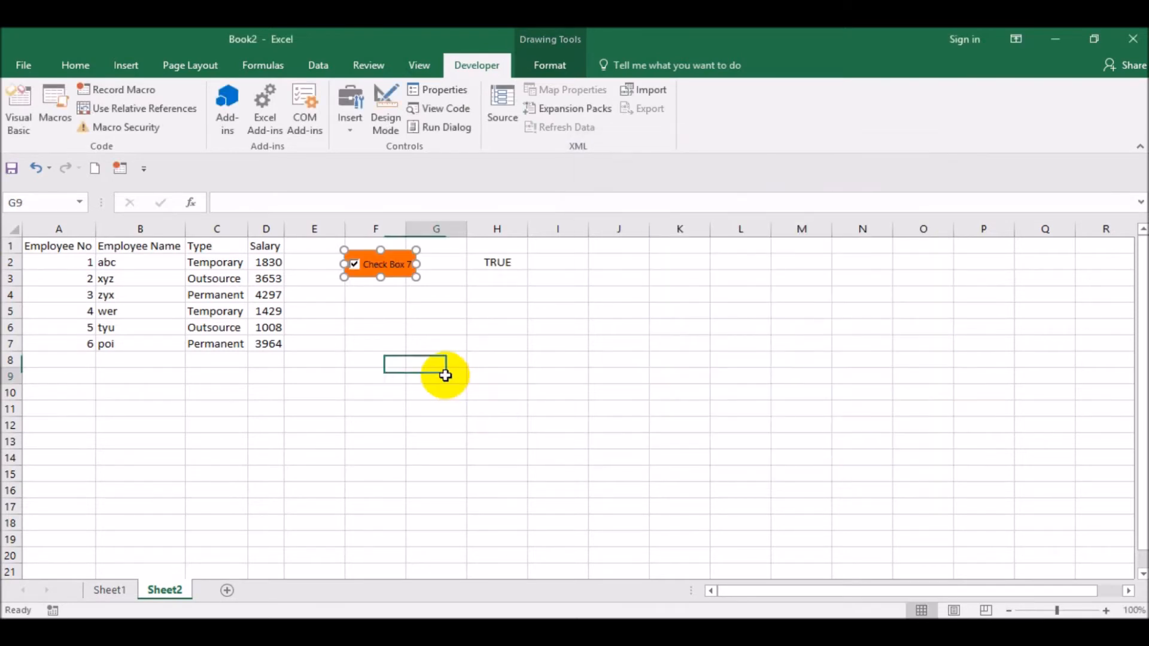
Replace the check box's caption with "Temporary"
right_click(396, 270)
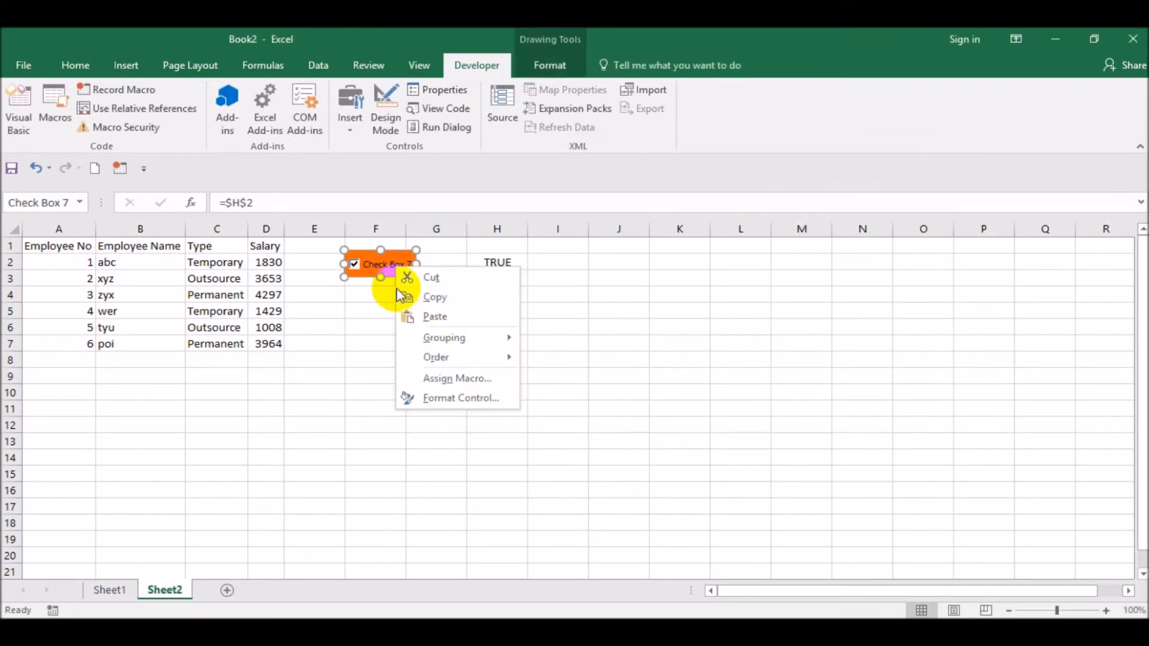
left_click(376, 264)
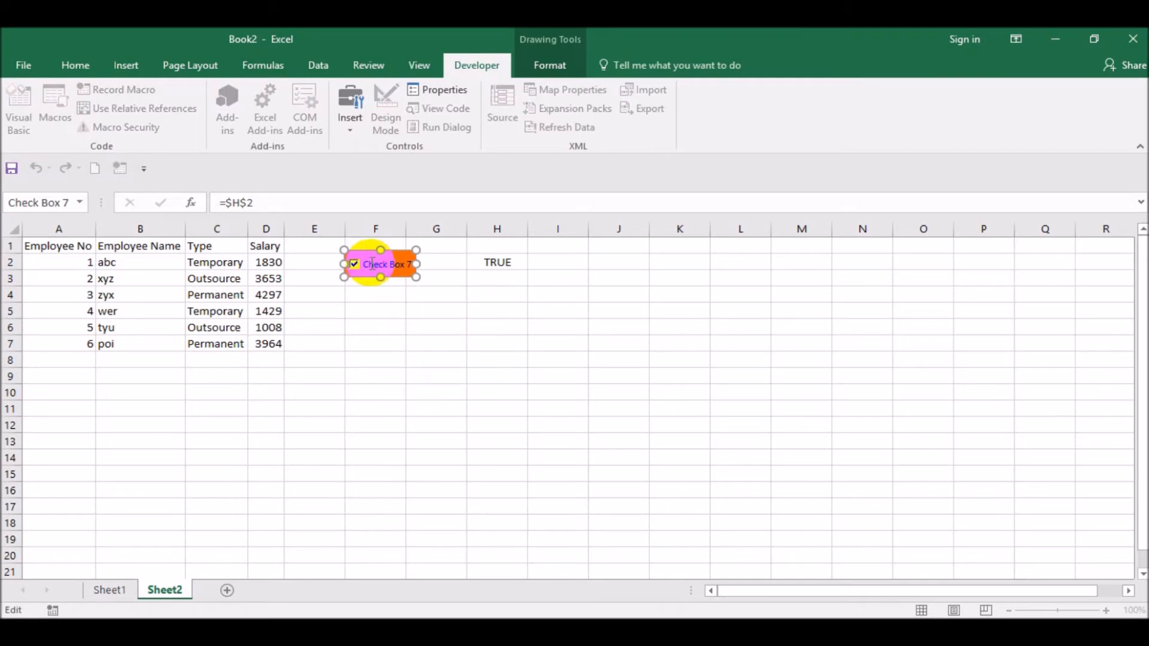
key("ctrl+shift+Right")
key("ctrl+shift+Right")
key("ctrl+shift+Right")
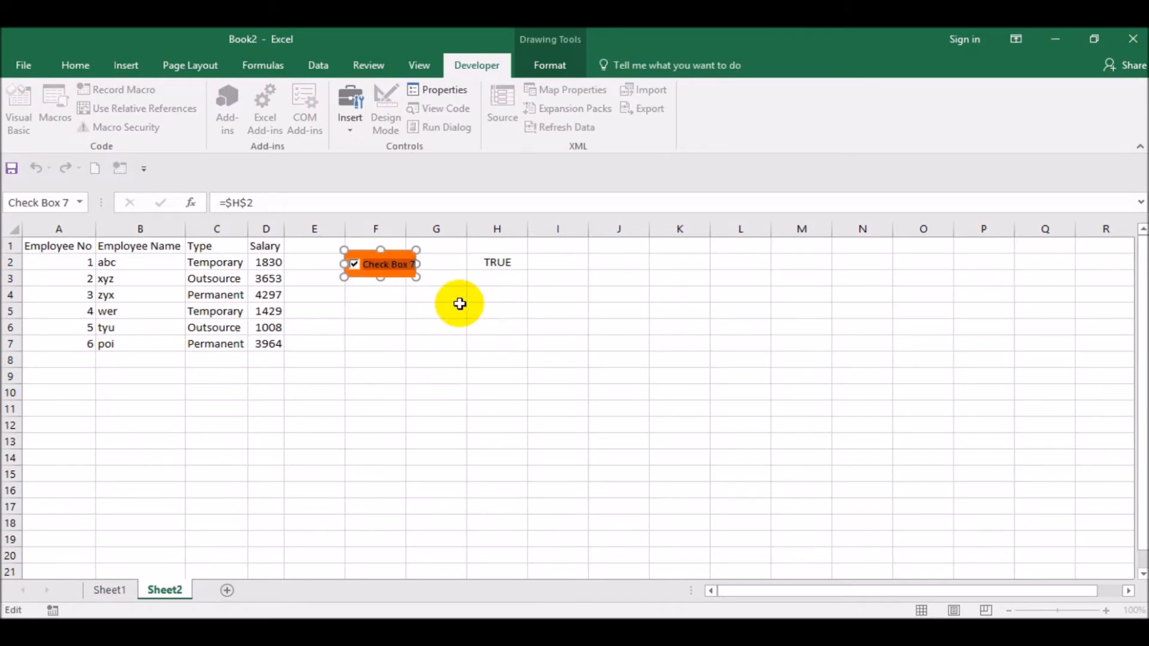
type("Tempo")
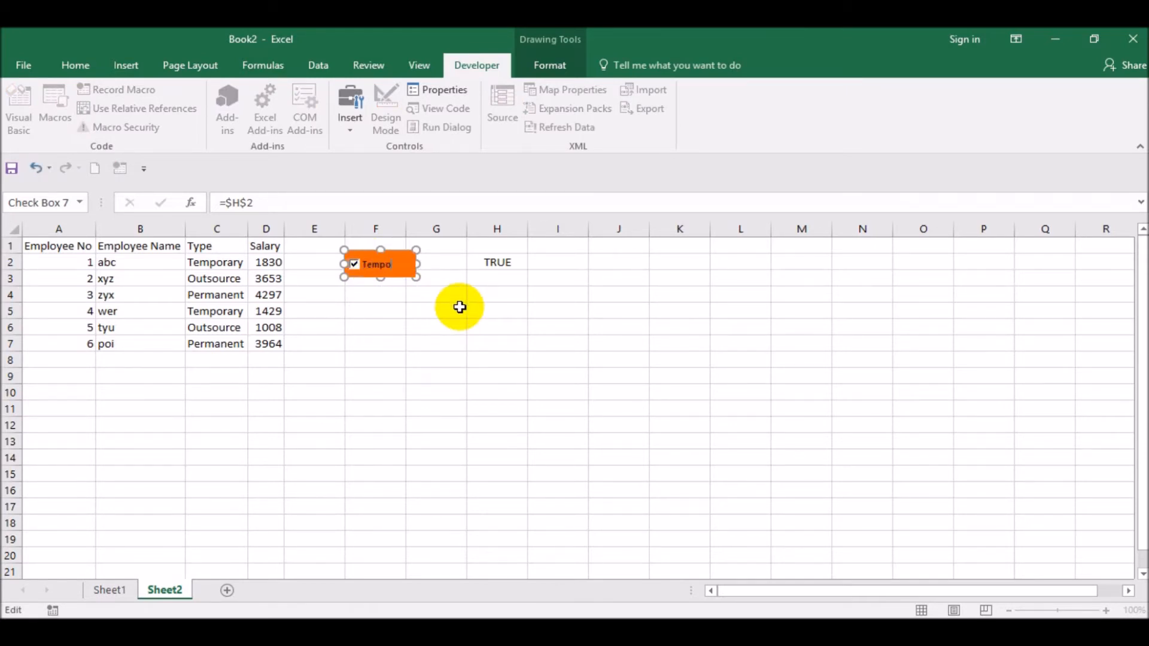
type("rary")
left_click(457, 295)
Toggle the Temporary check box to test its linked cell H2, and leave it unchecked
left_click(386, 267)
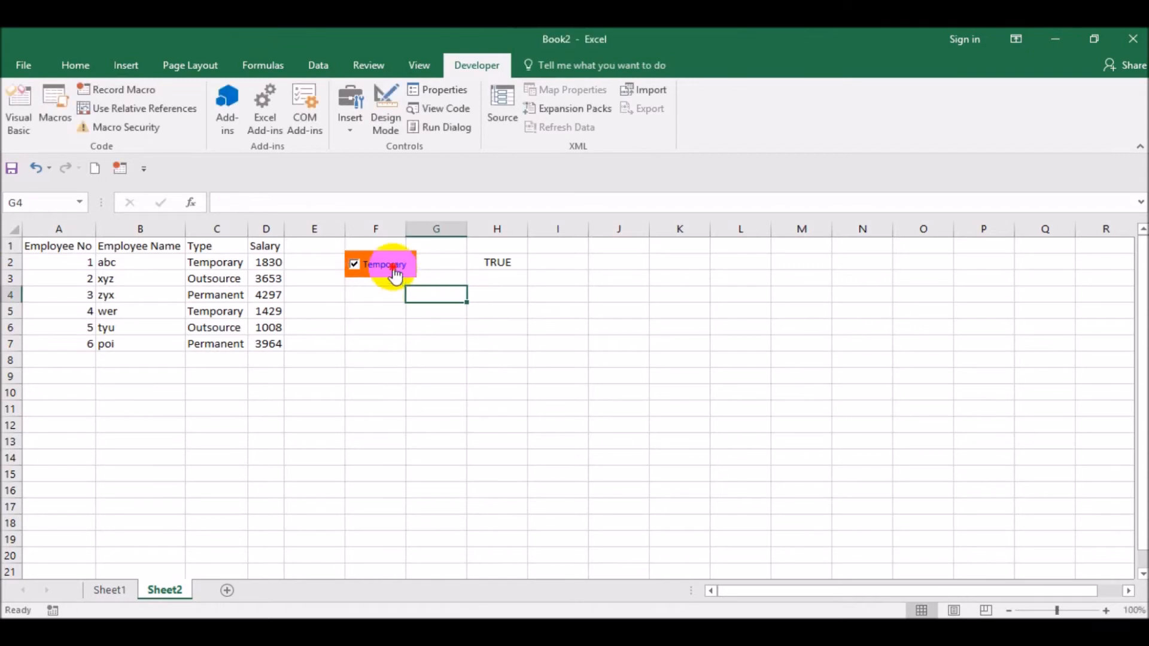
left_click(411, 274)
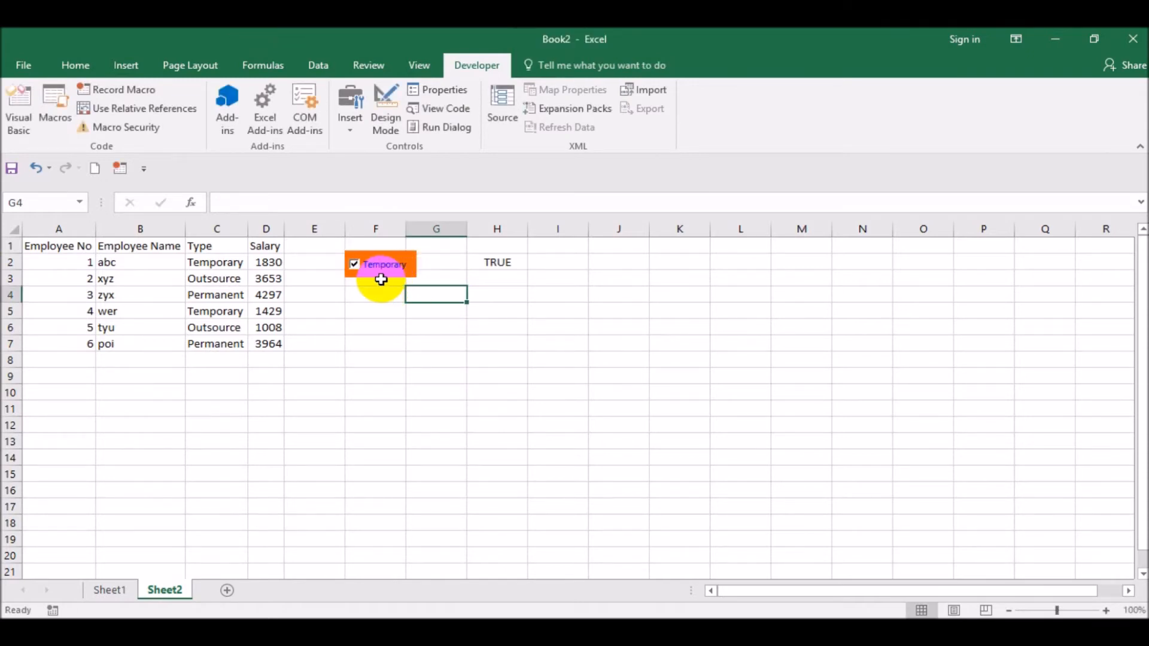
left_click(355, 273)
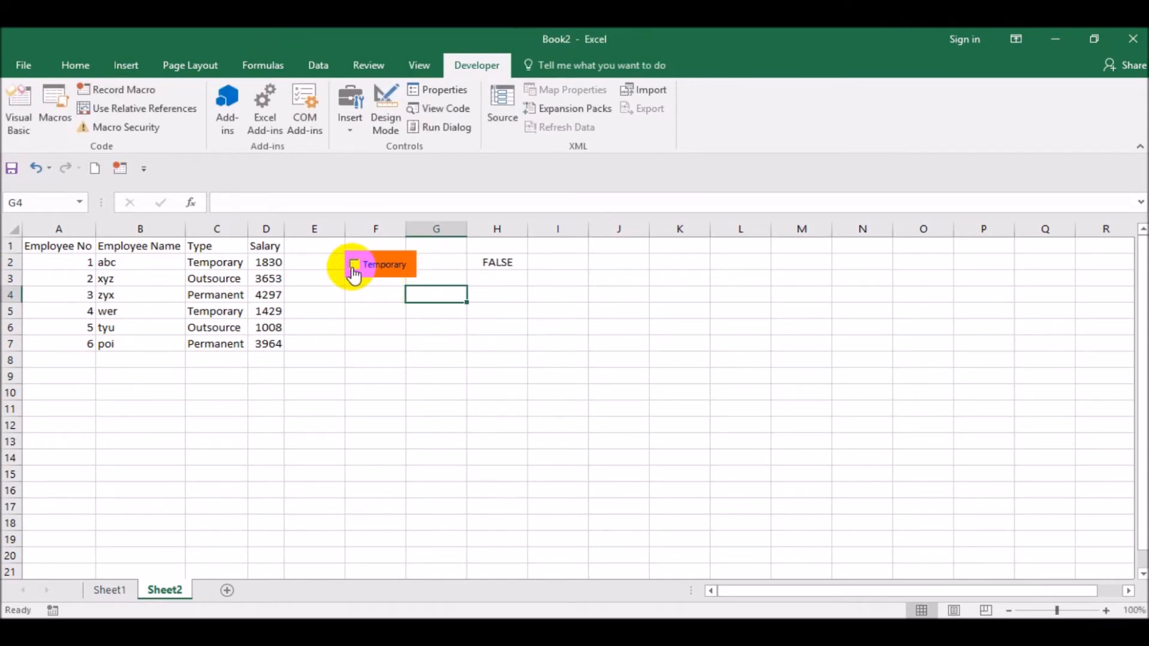
left_click(355, 273)
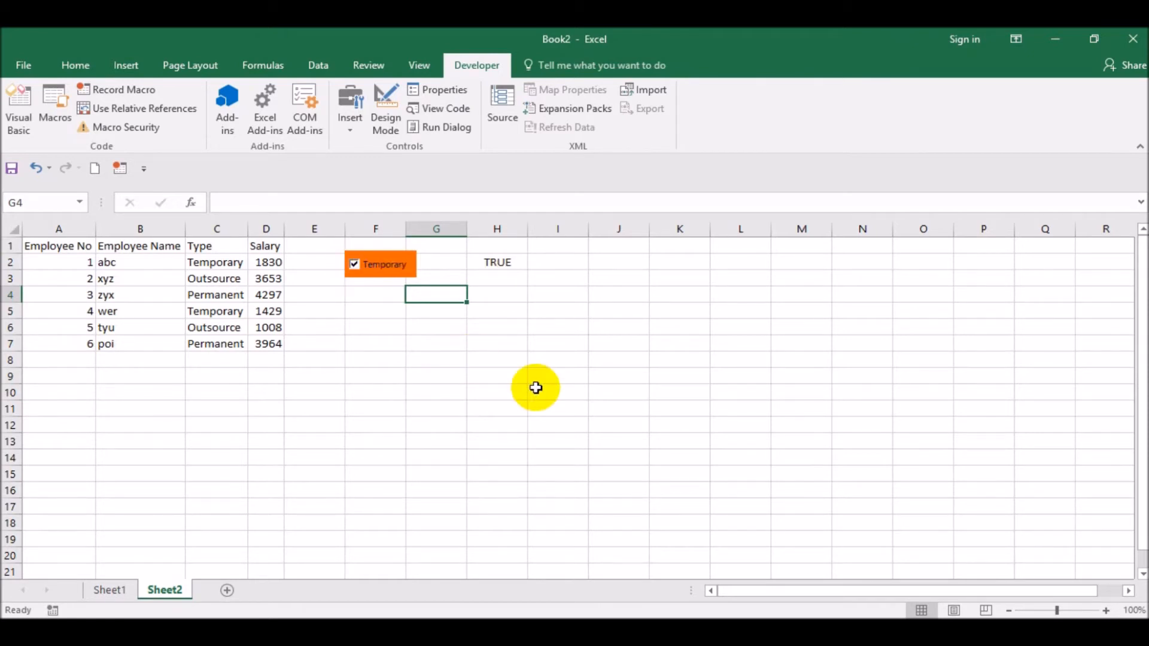
left_click(515, 265)
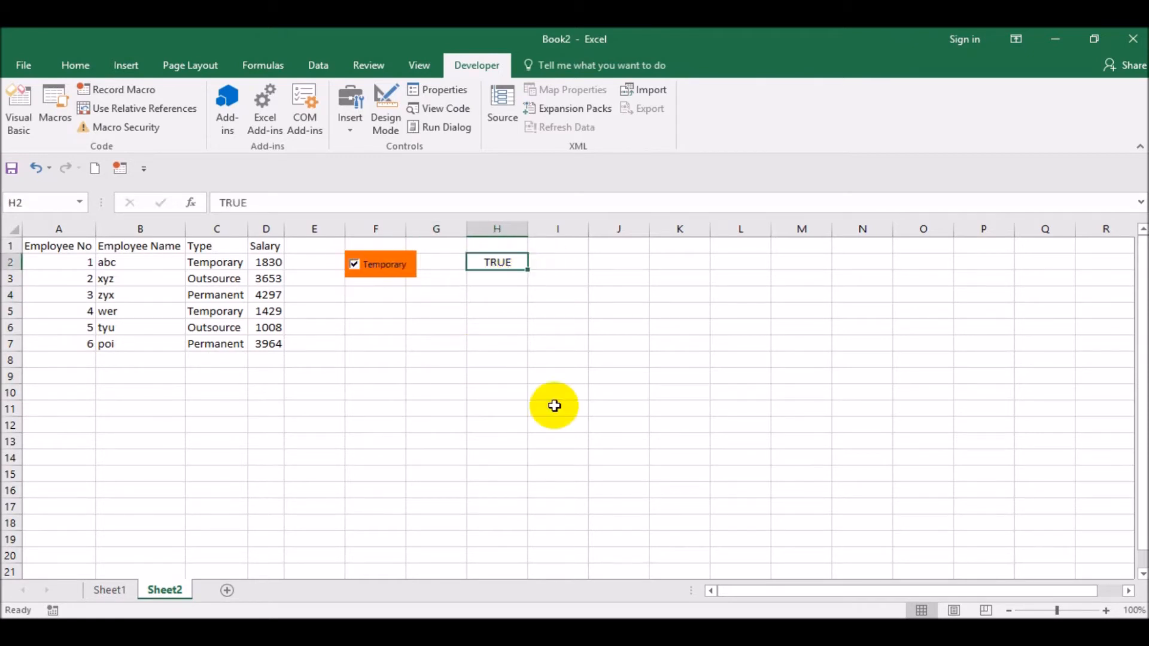
left_click(355, 265)
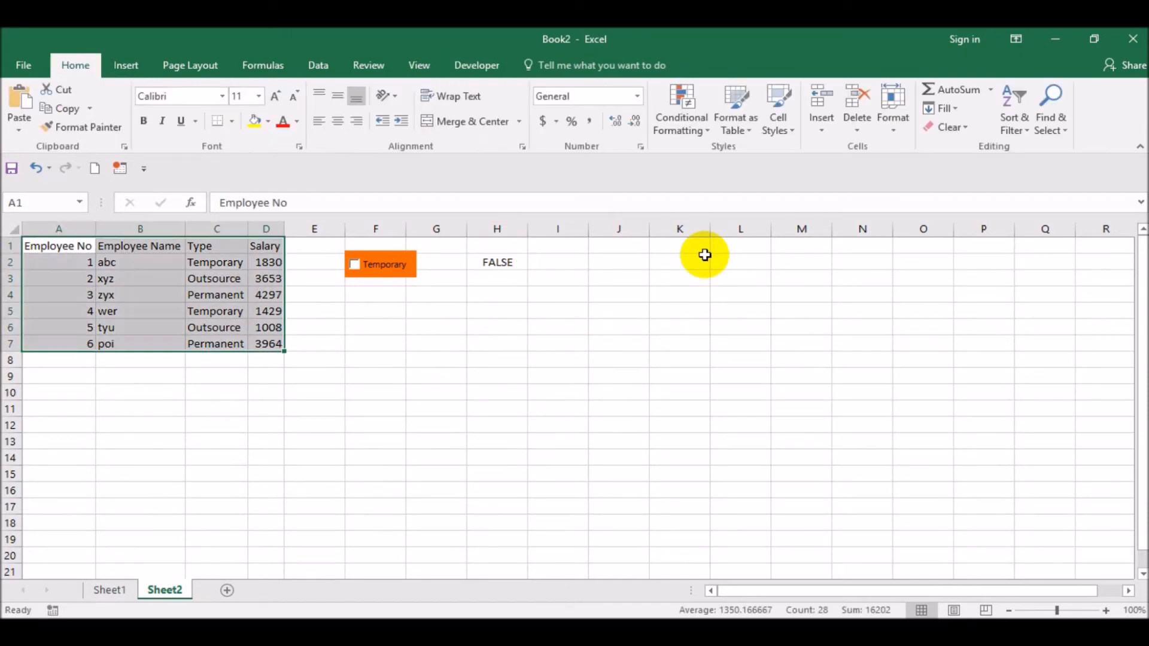
Start a new conditional formatting rule for the employee table A1:D7 that uses a formula to determine which cells to format
left_click(698, 312)
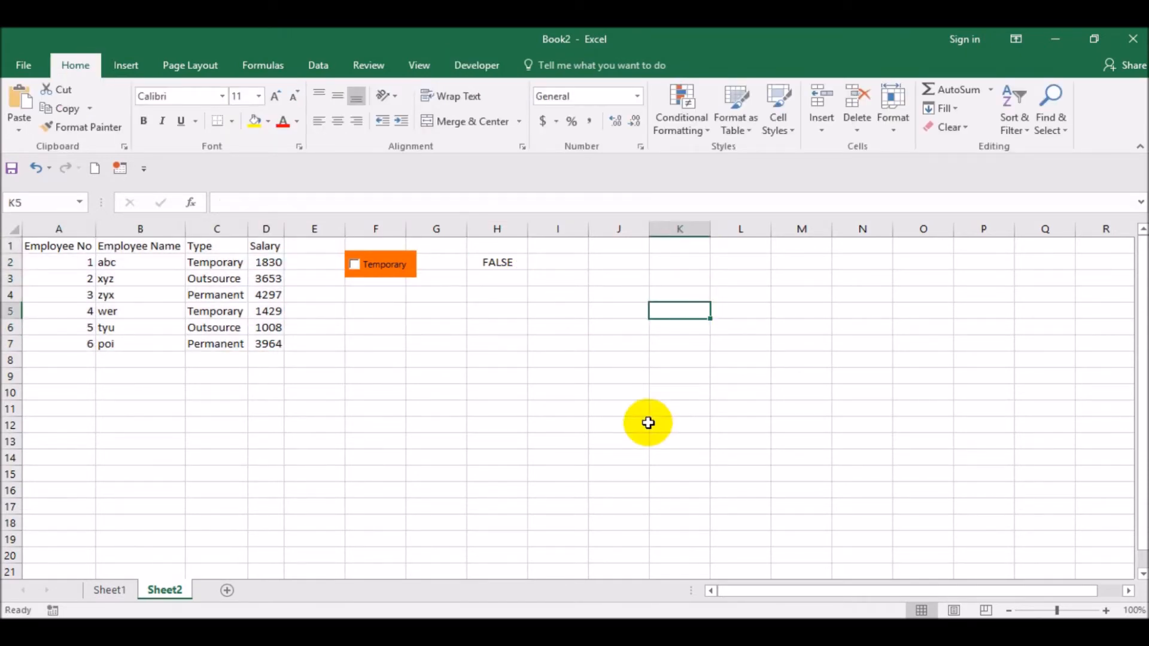
left_click_drag(72, 245, 260, 338)
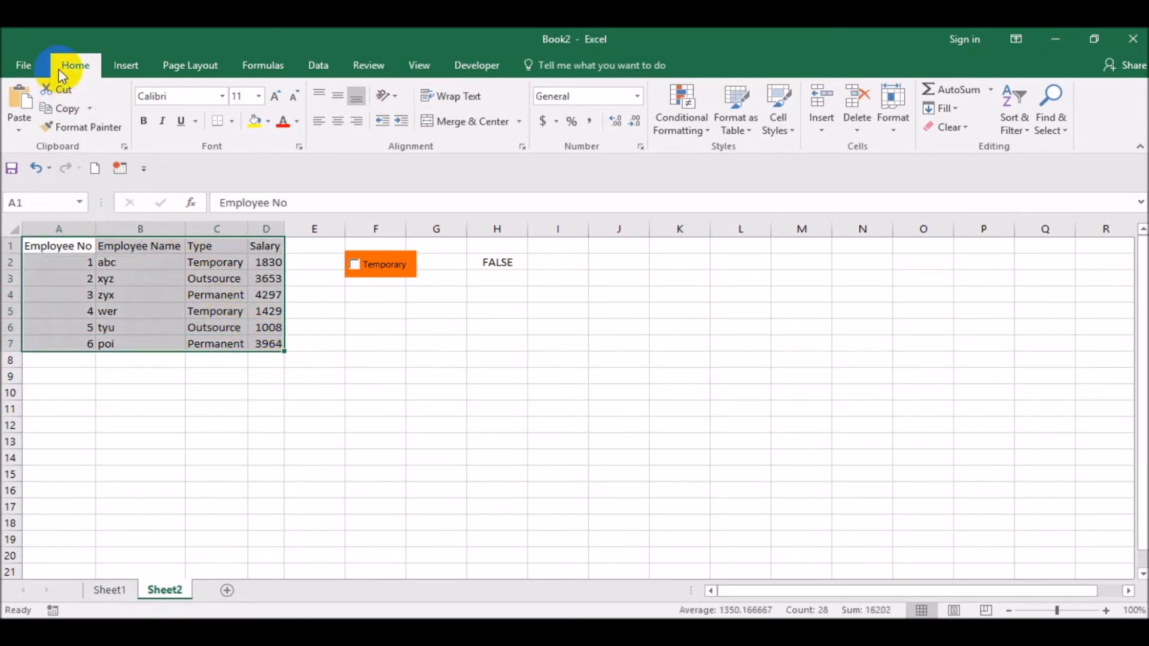
left_click(695, 132)
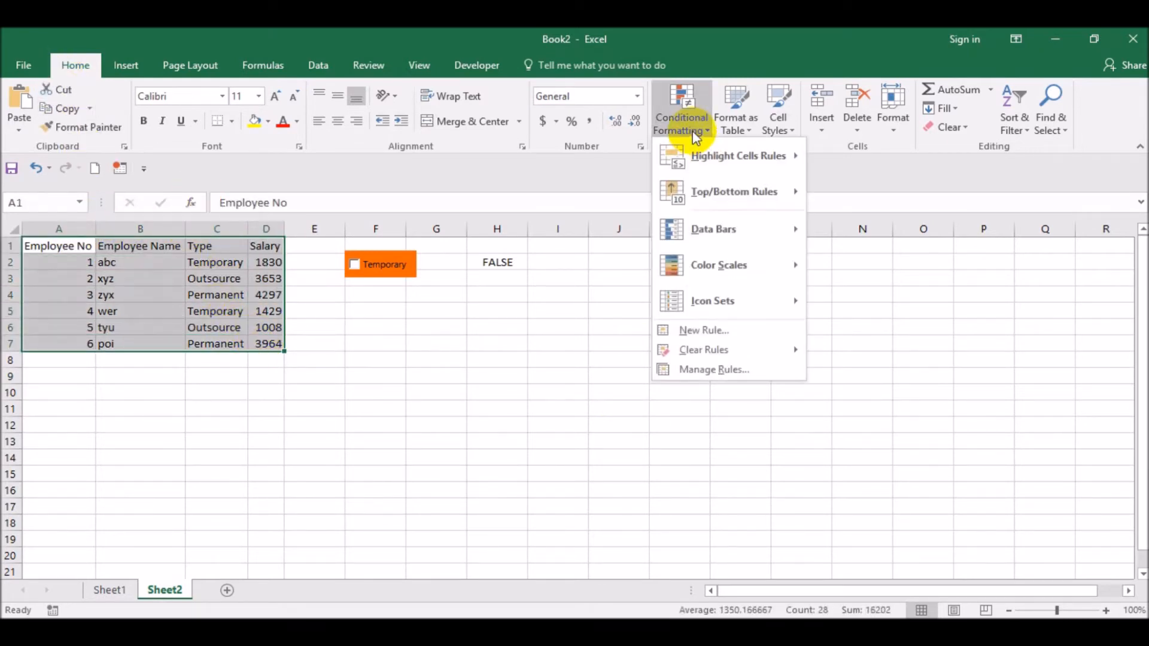
left_click(748, 333)
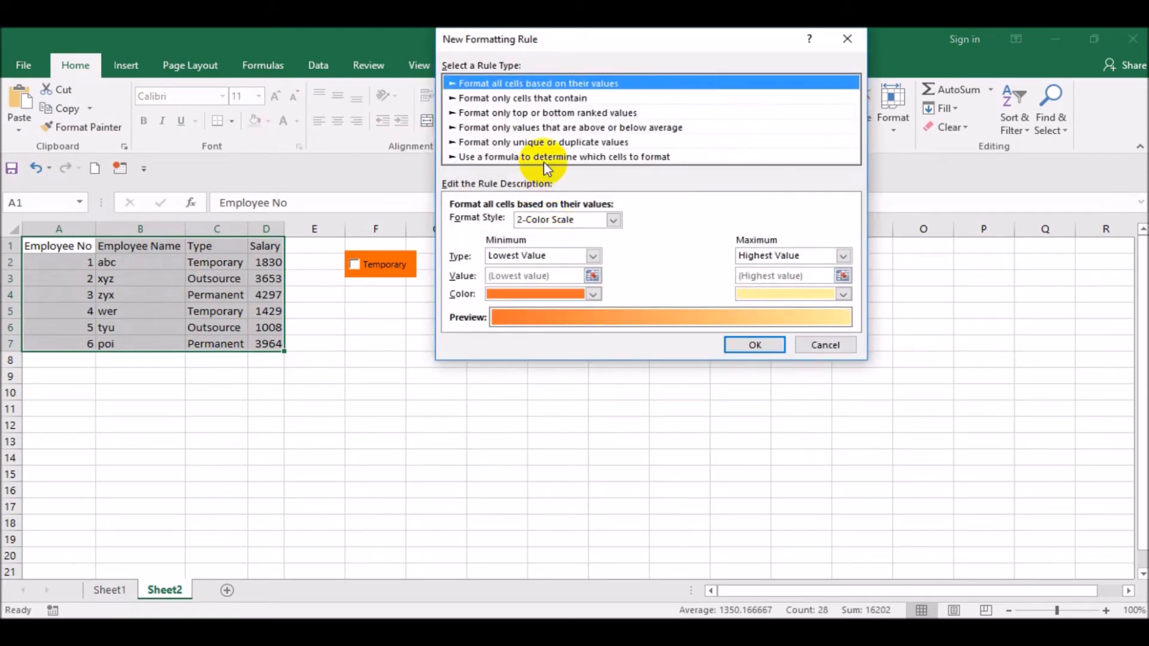
left_click(546, 159)
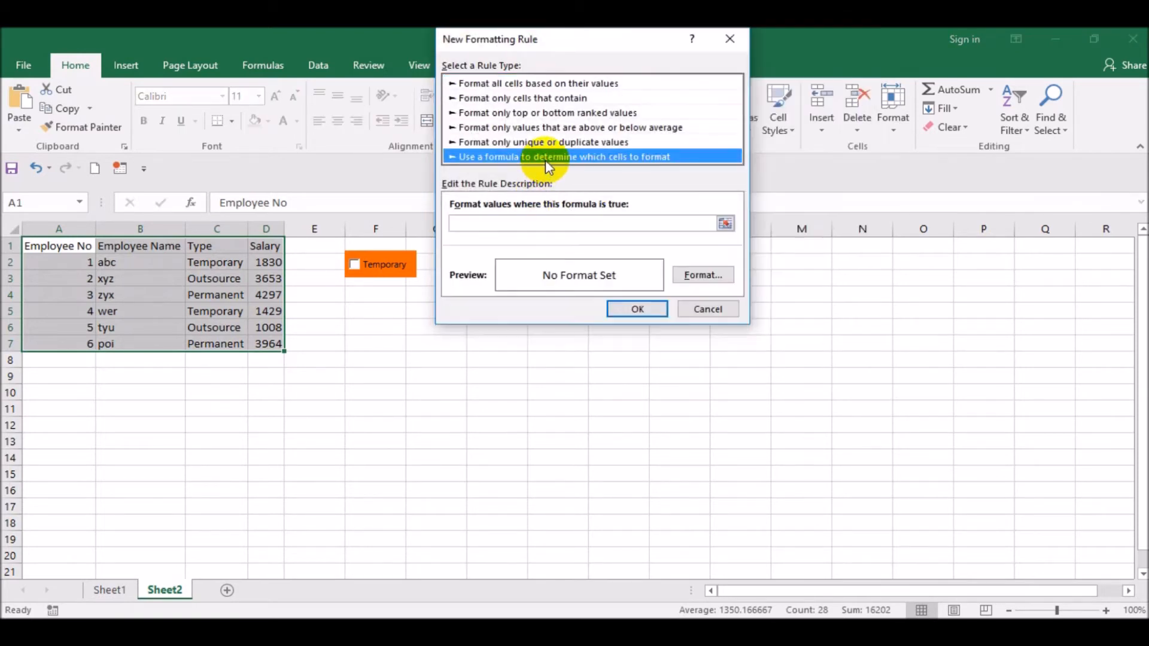
Enter =AND($C1="Temporary",$H$2=TRUE) as the rule's formula
left_click(568, 224)
type("=")
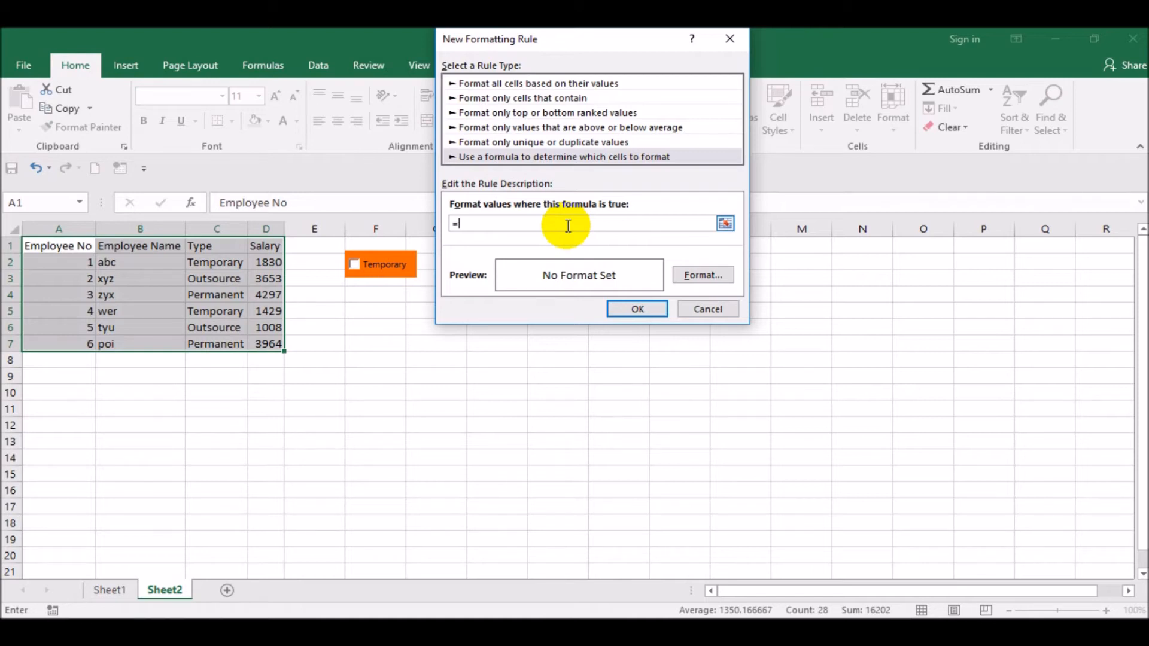
left_click_drag(577, 51, 808, 84)
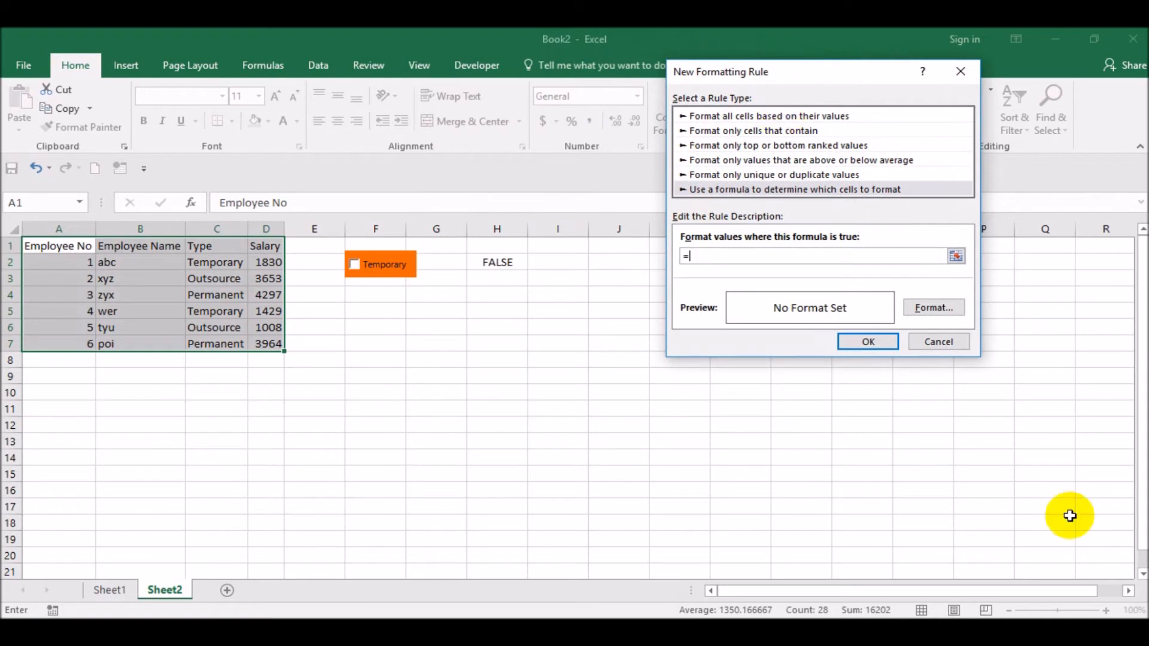
type("D(c1=")
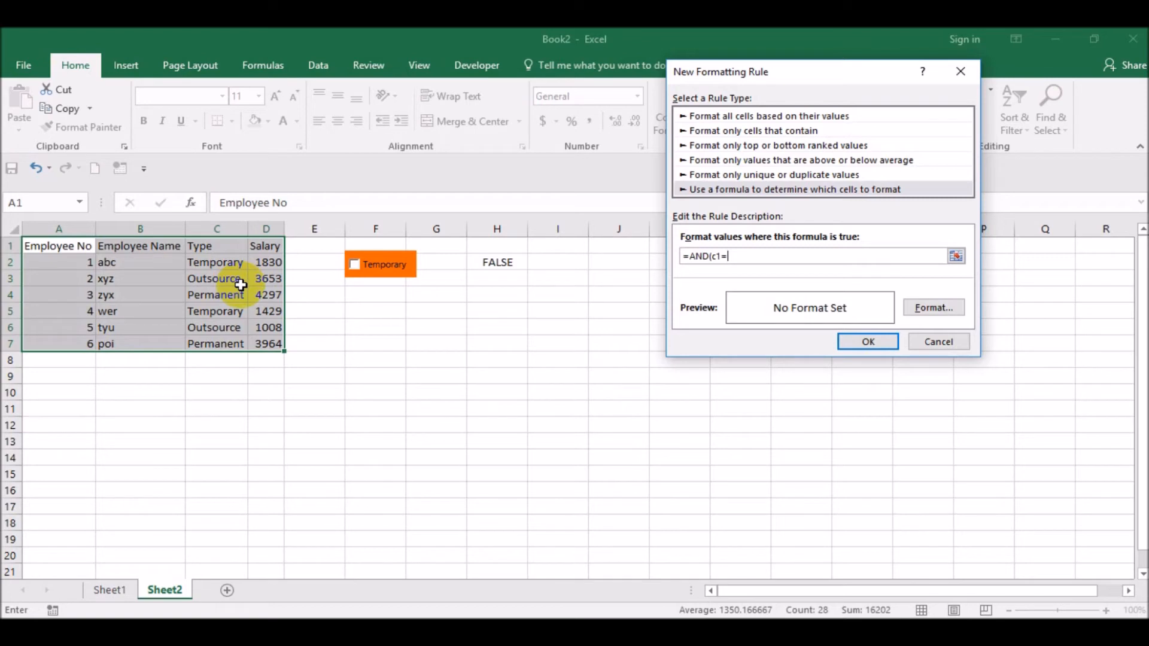
type("Temporary")
left_click(711, 256)
type("$")
left_click(816, 259)
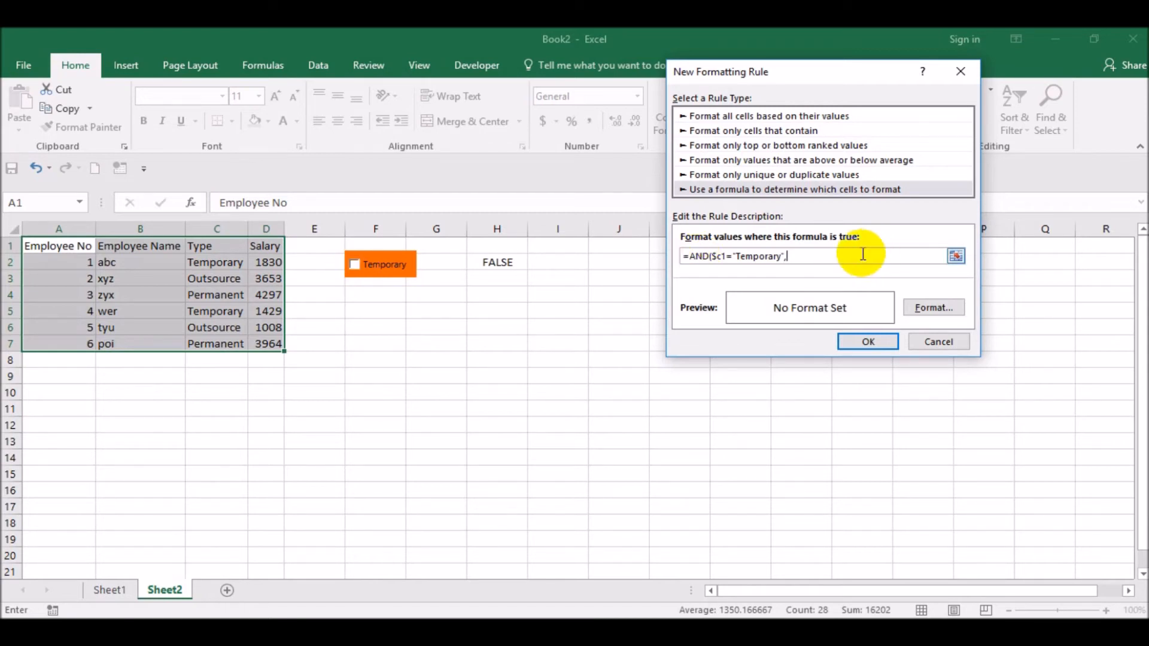
left_click(505, 264)
type("=TRUE")
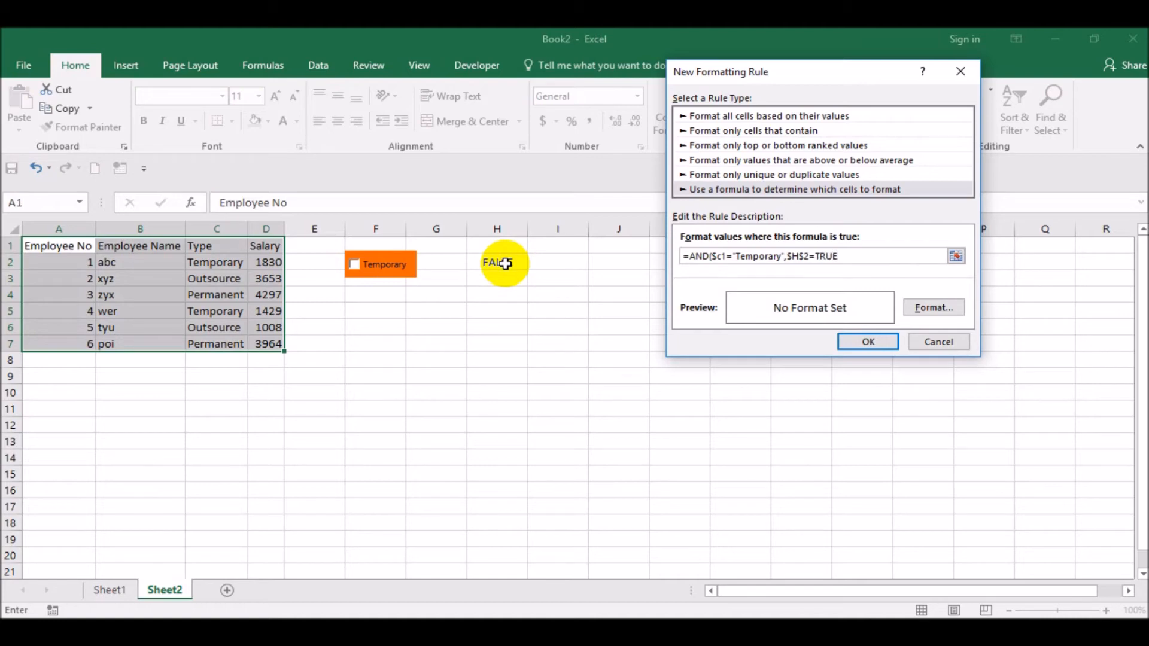
Give the rule a blue background fill and apply it to the table
left_click(934, 307)
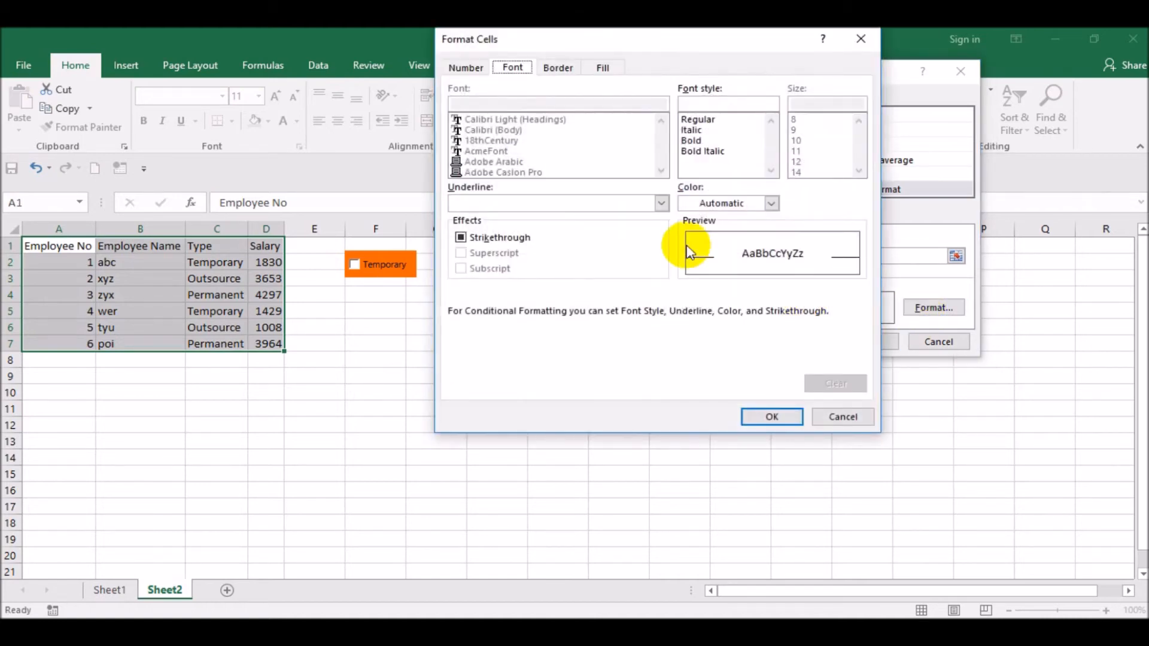
left_click(602, 67)
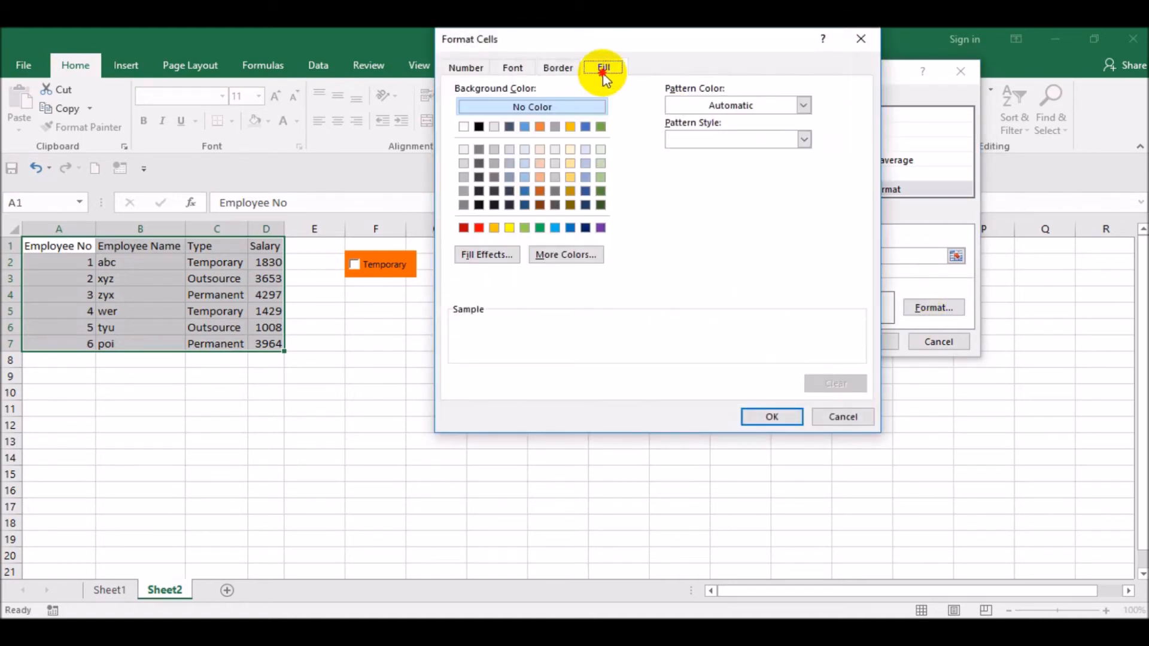
left_click(524, 126)
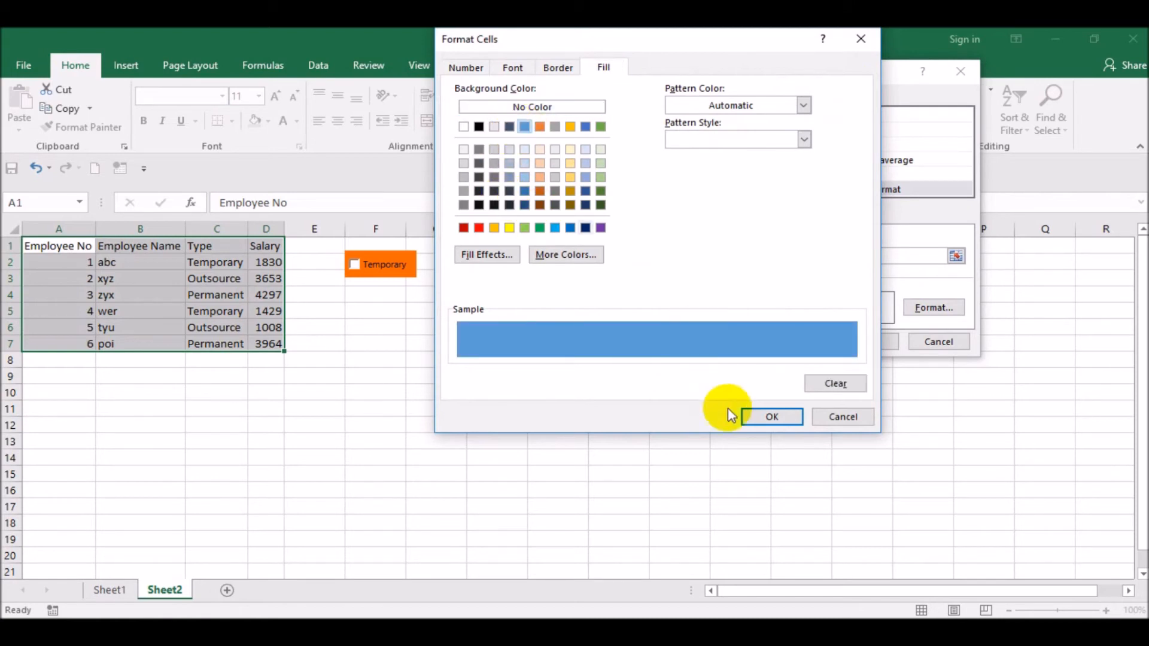
left_click(757, 413)
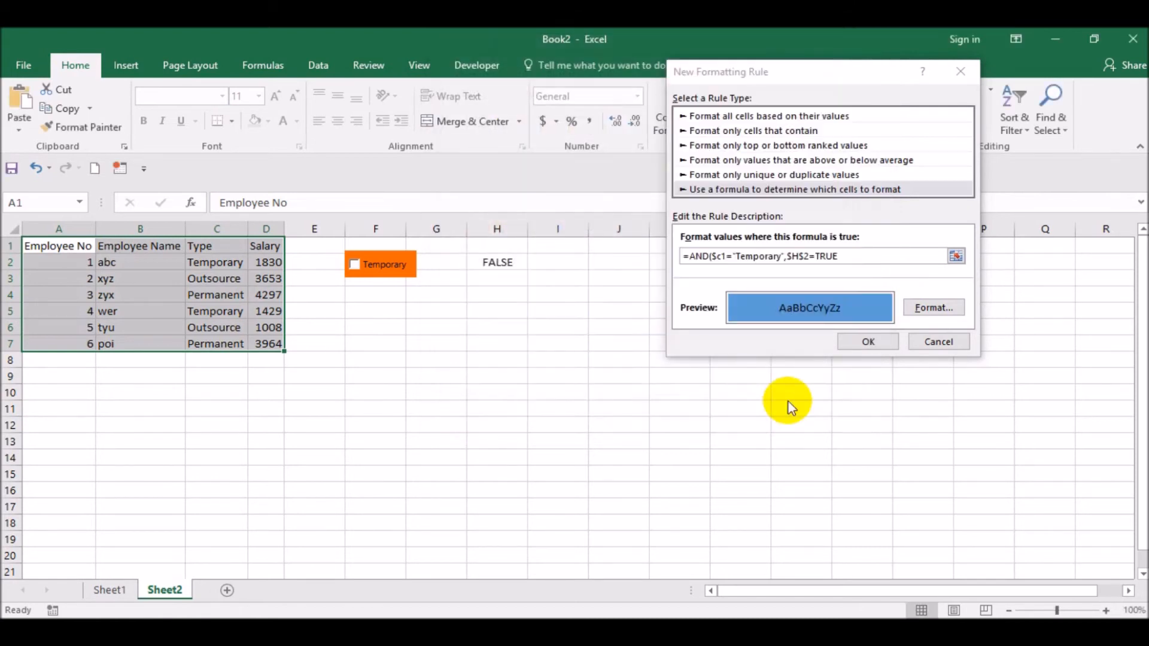
left_click(868, 343)
Tick the Temporary check box to test the highlighting of the Temporary employee rows
left_click(354, 266)
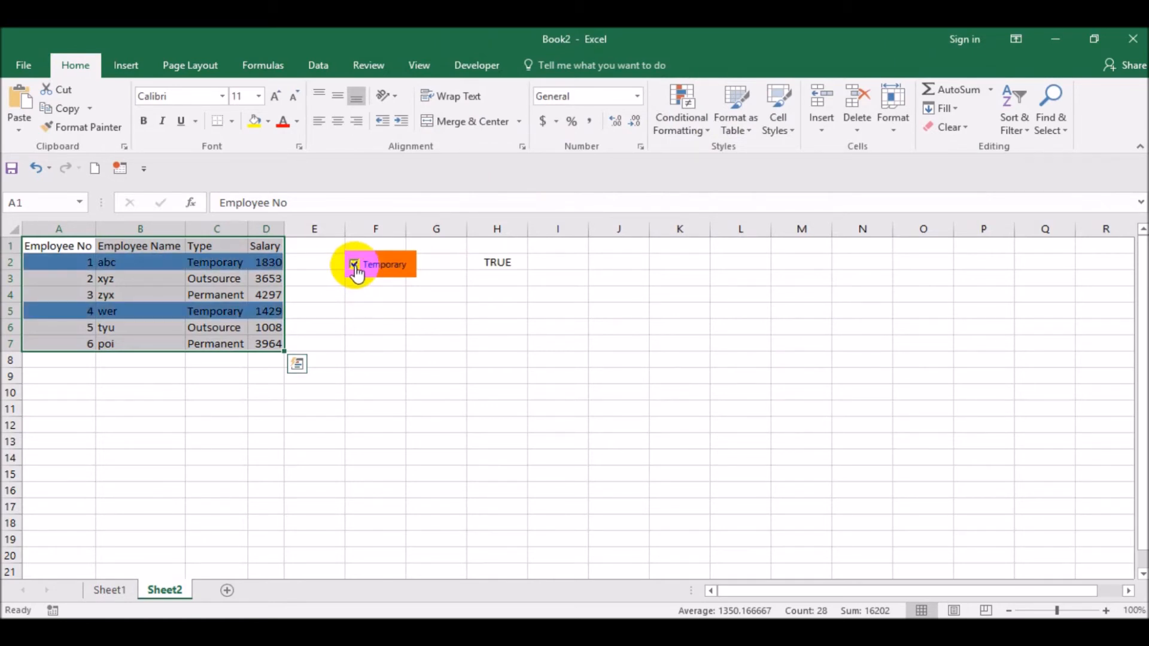
left_click(355, 339)
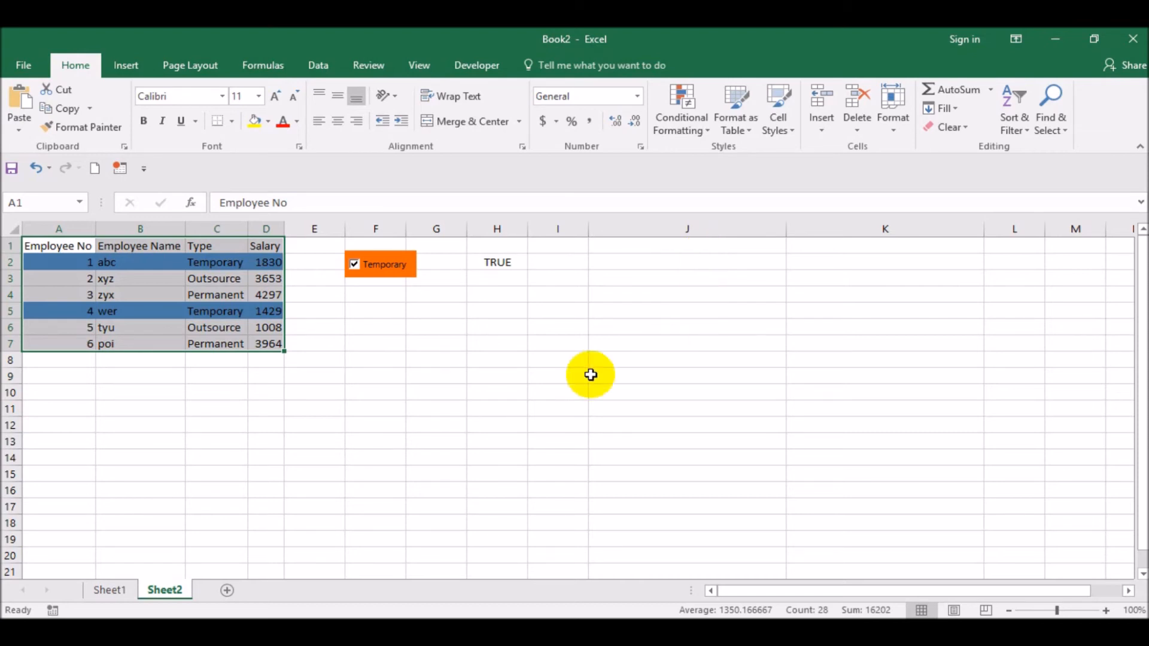
left_click(392, 265)
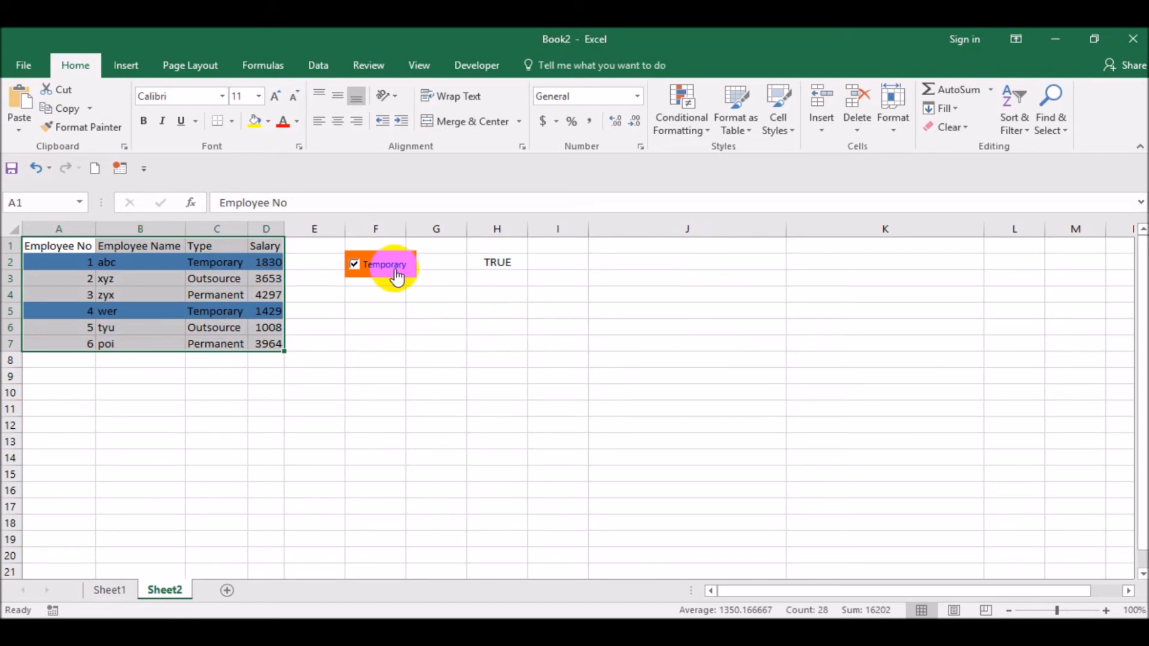
Copy the formula of the existing Temporary conditional formatting rule and leave the rule unchanged
left_click(691, 146)
left_click(723, 372)
double_click(652, 210)
left_click(850, 273)
left_click_drag(850, 272, 669, 275)
key("ctrl+c")
key("Escape")
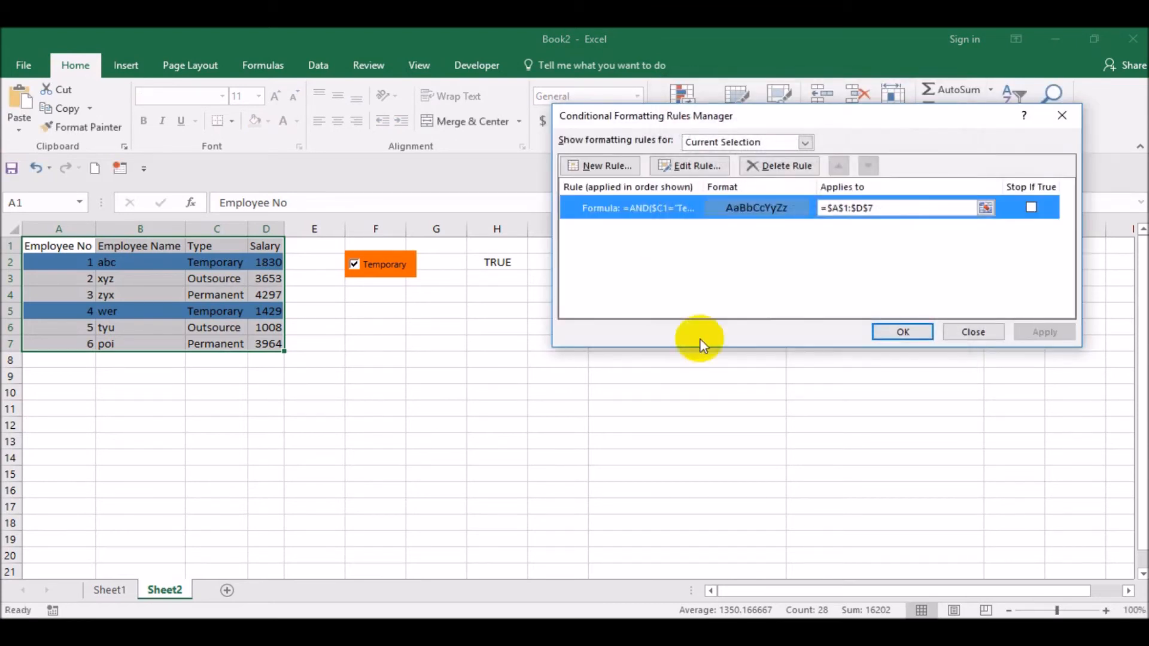
key("Escape")
Paste the copied formula into J2 and remove its leading equals sign so that it is stored as text
left_click(699, 259)
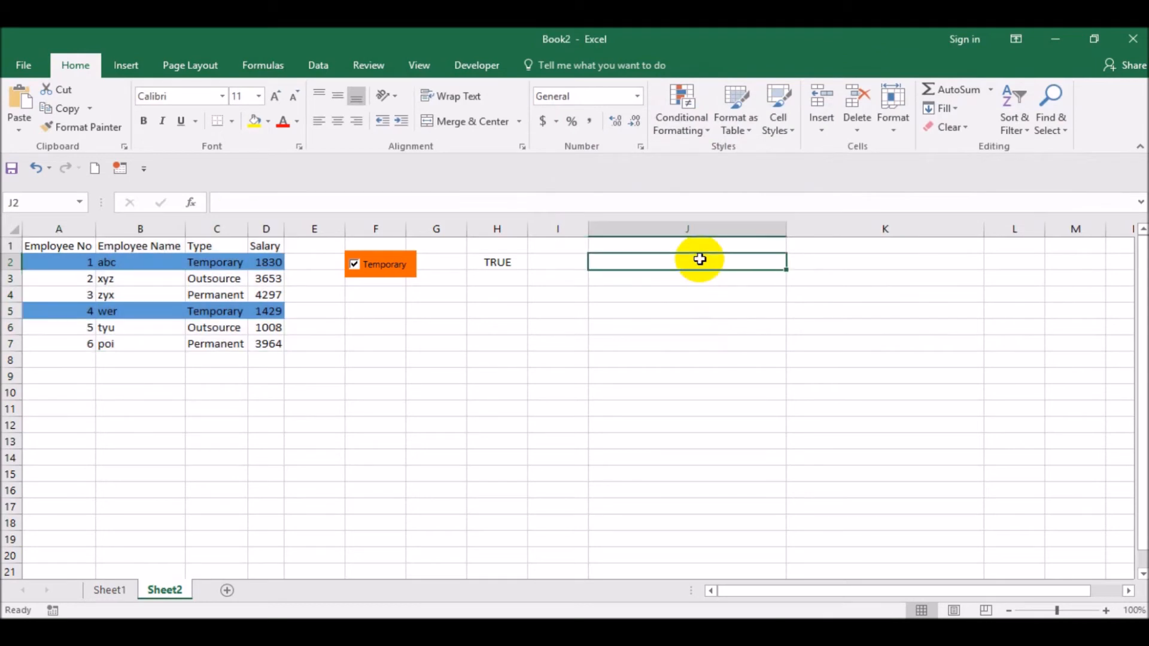
key("ctrl+v")
double_click(700, 259)
left_click(595, 263)
key("BackSpace")
key("Return")
key("Up")
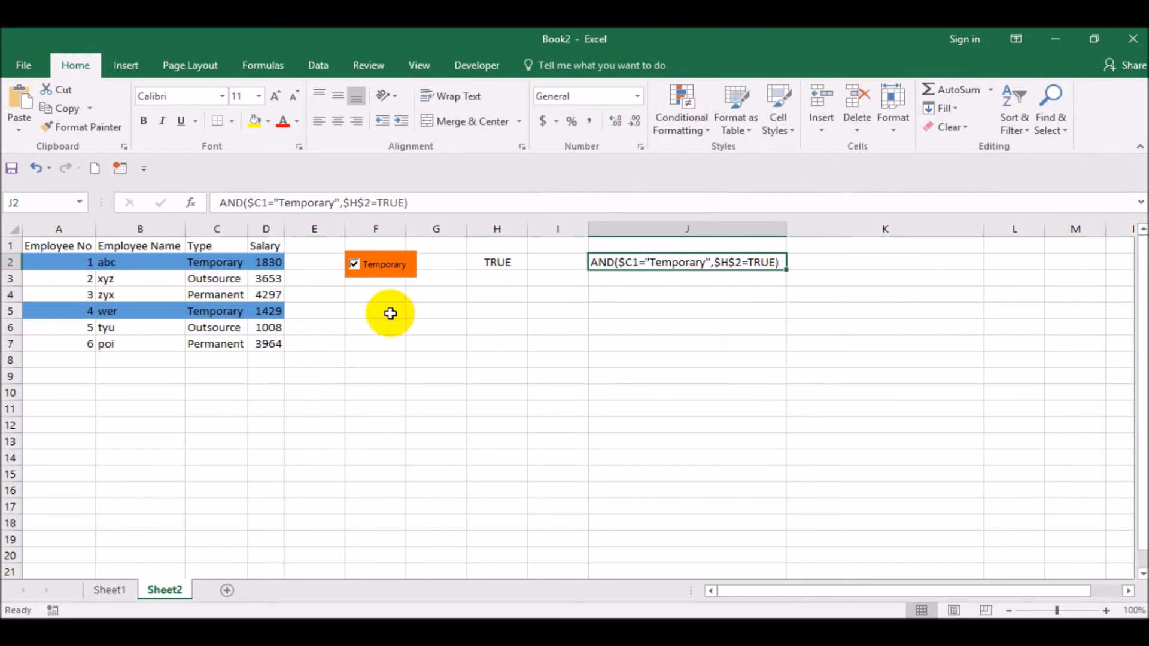
Duplicate the Temporary check box twice, placing the copies below it in column F near rows 4 and 6
right_click(392, 285)
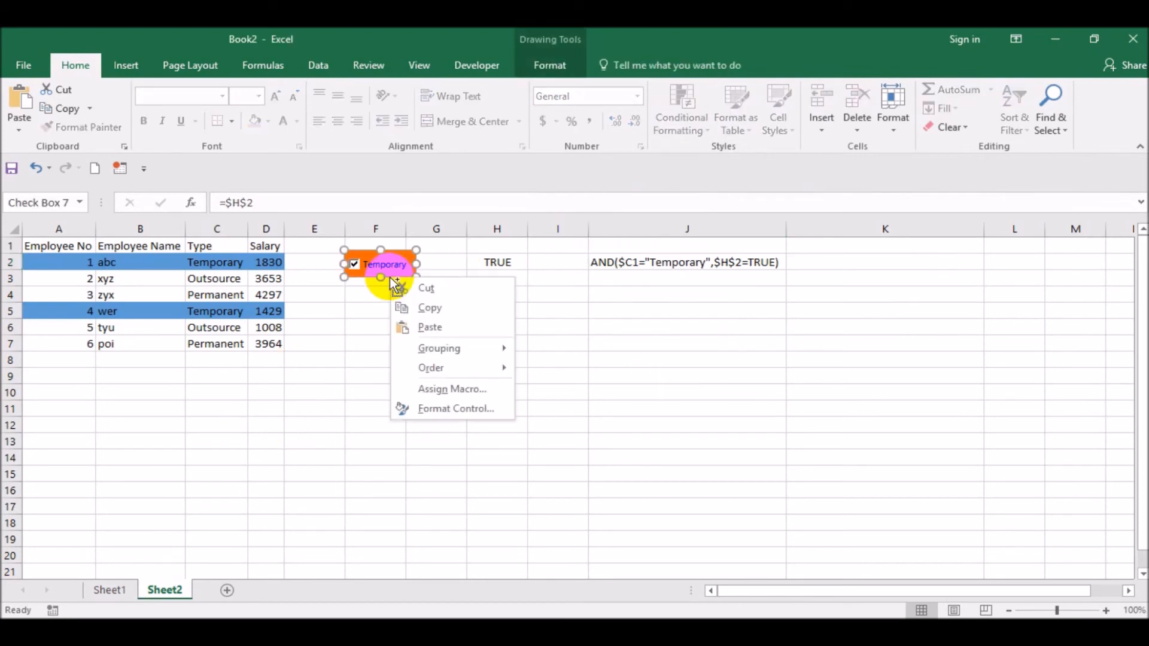
key("Escape")
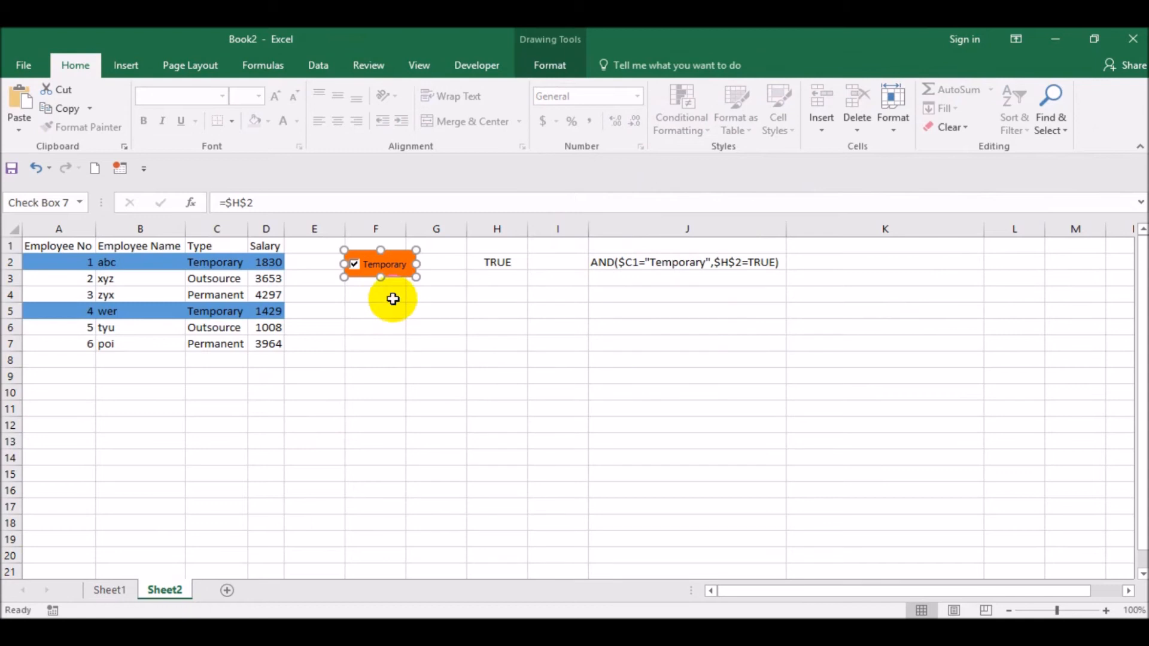
mouse_move(389, 281)
left_mouse_down()
mouse_move(399, 350)
mouse_move(387, 341)
mouse_move(401, 341)
left_mouse_up()
left_click(422, 363)
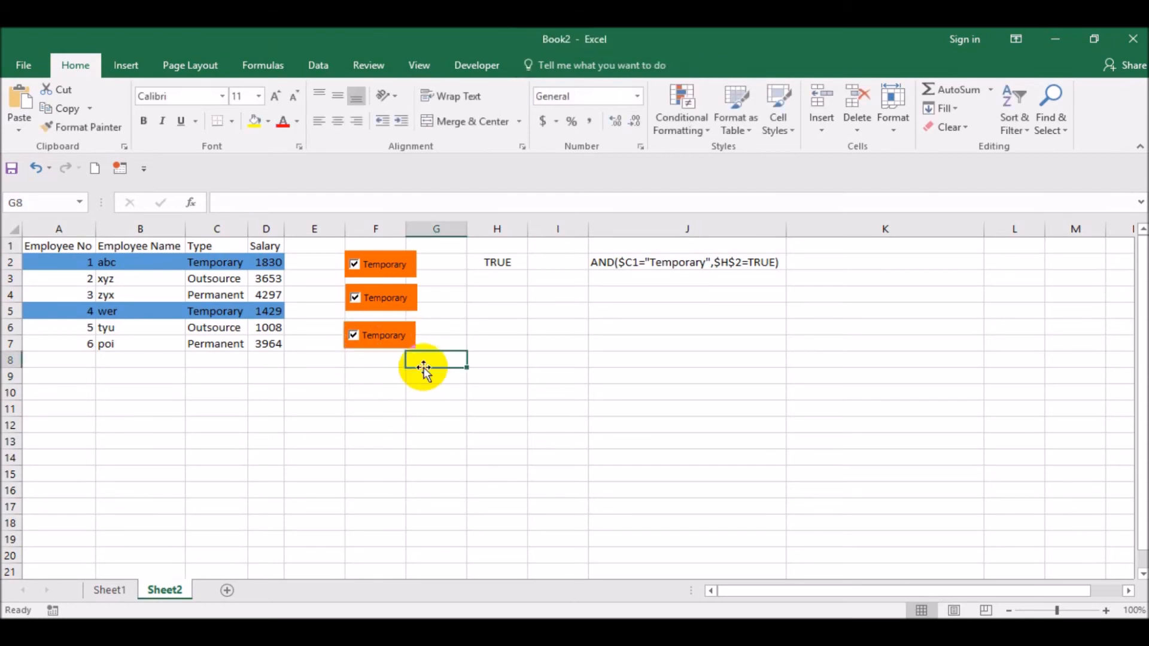
Replace the caption of the middle check box with "Outsource"
left_click(383, 300)
right_click(371, 297)
key("Escape")
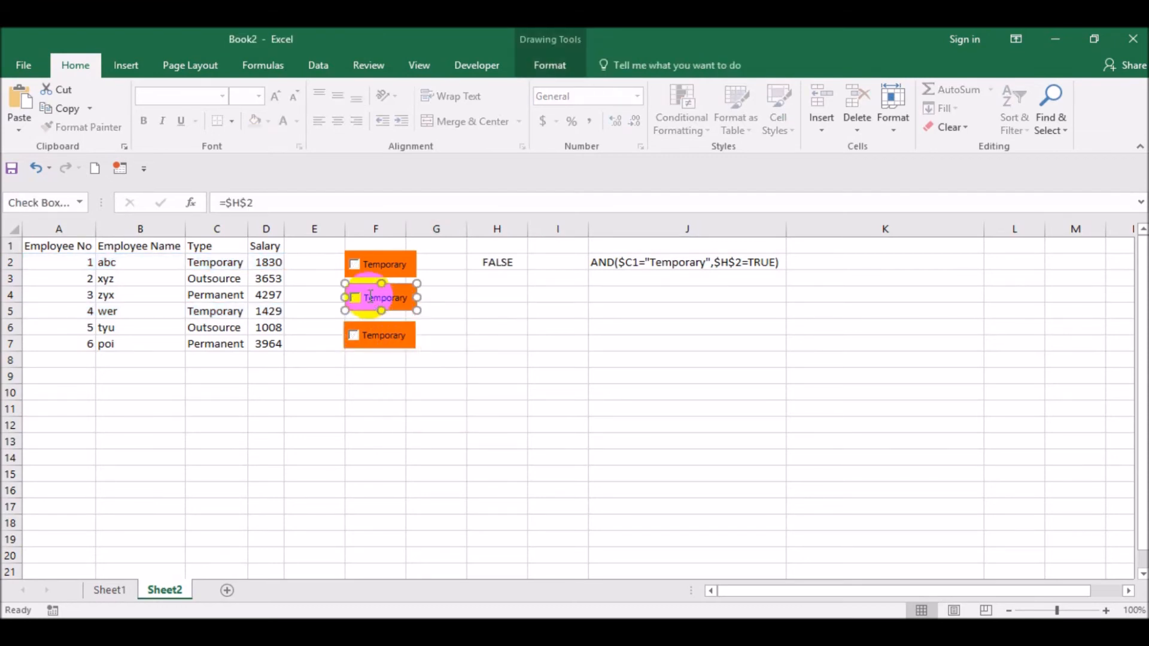
left_click(370, 296)
double_click(370, 294)
type("Outsource")
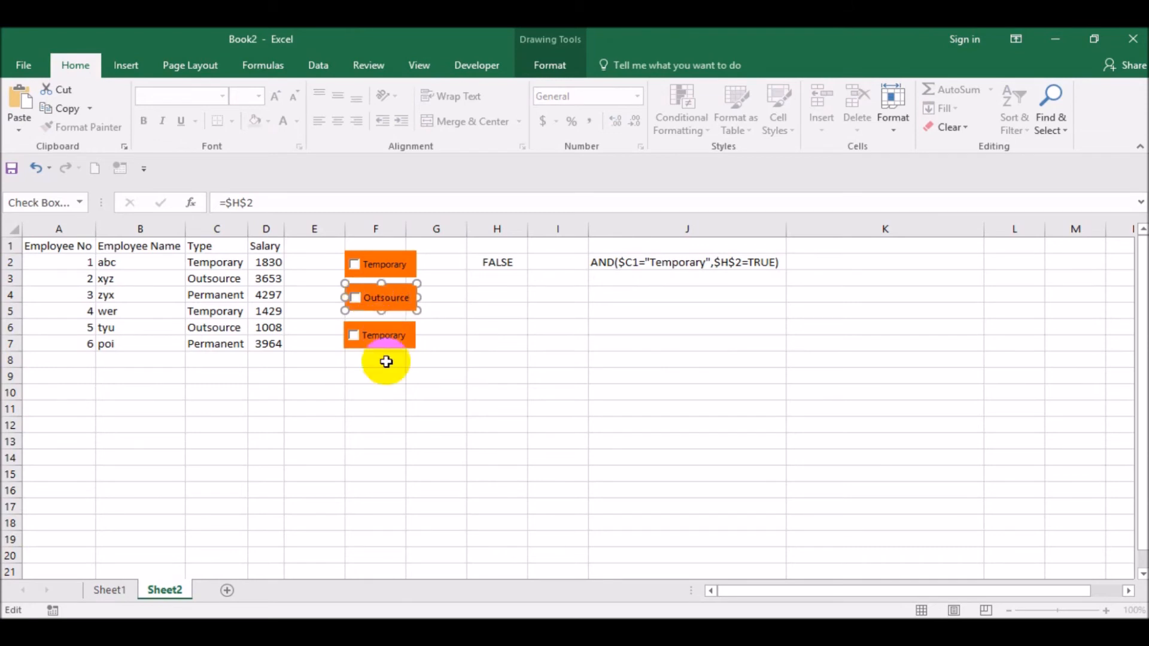
Replace the caption of the lowest check box with "Permanent"
right_click(393, 339)
left_click(368, 337)
left_click(368, 337)
double_click(367, 338)
type("Perman")
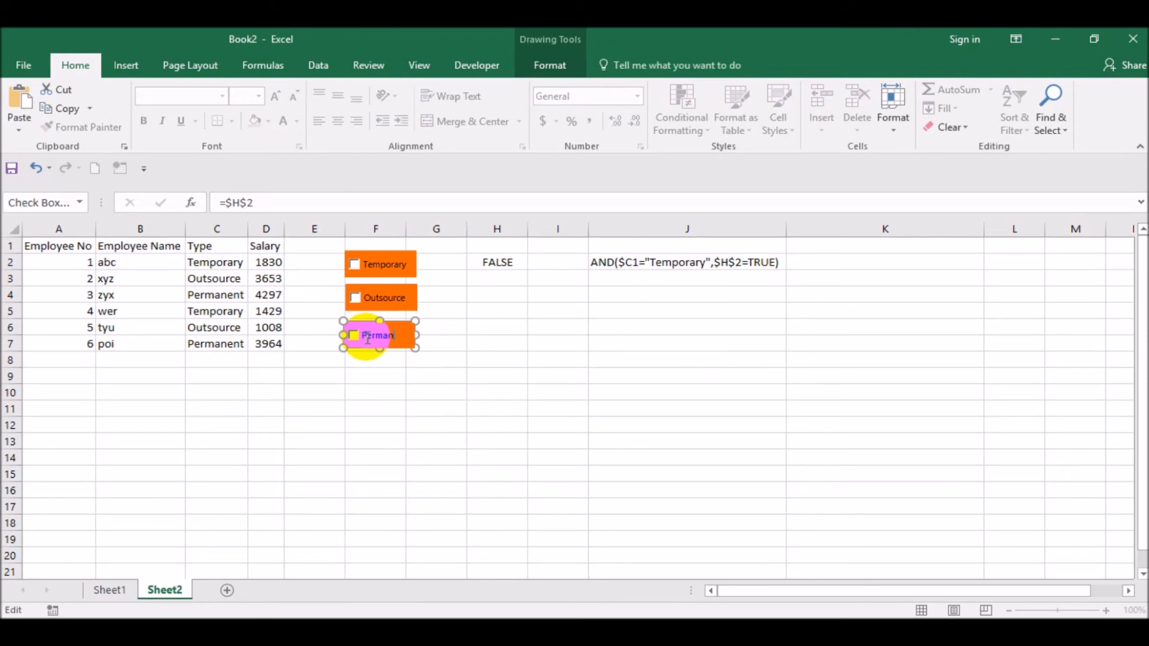
type("ent")
left_click(367, 362)
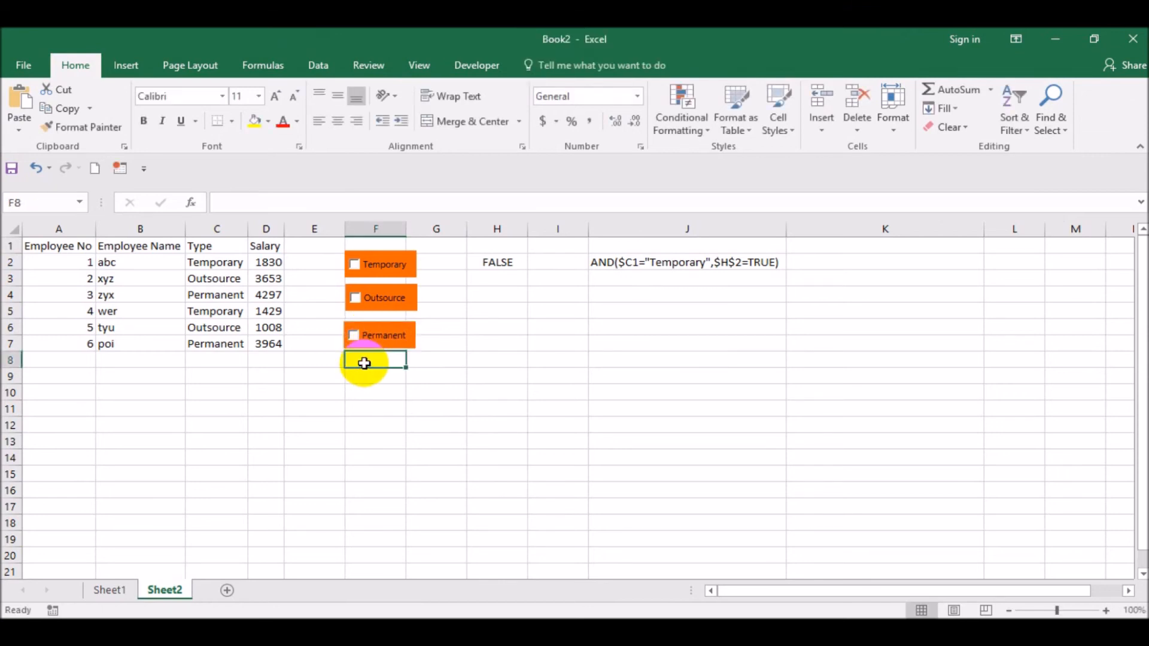
Set the Outsource check box's value to Checked and link it to cell $H$4
right_click(389, 300)
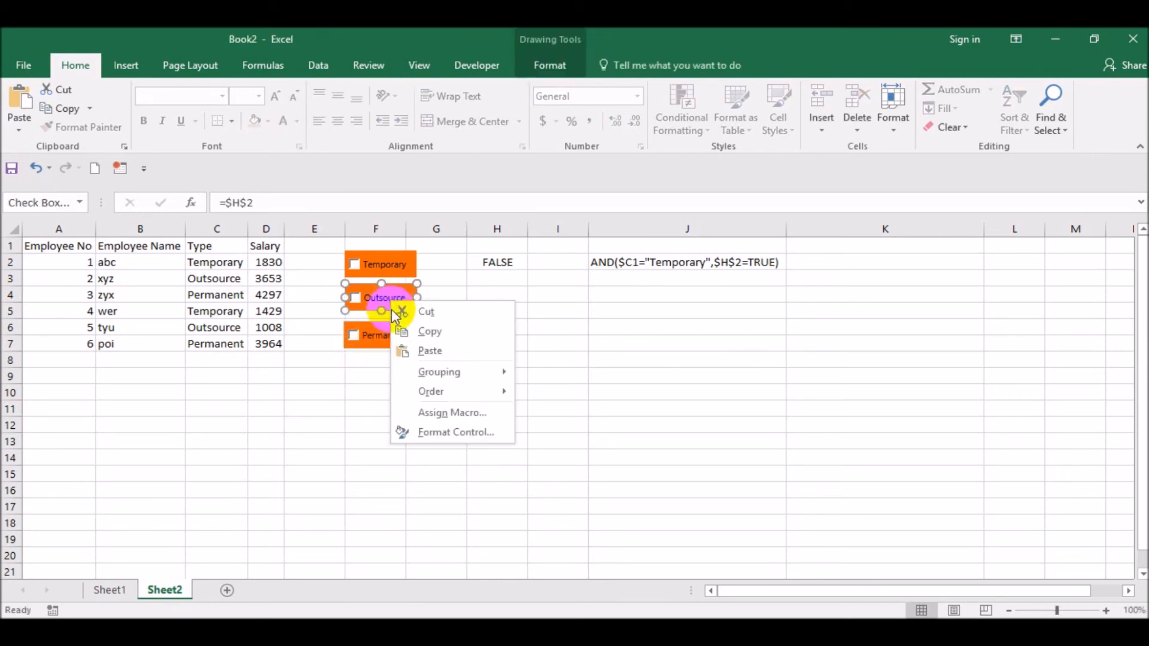
left_click(441, 429)
left_click_drag(875, 51, 997, 60)
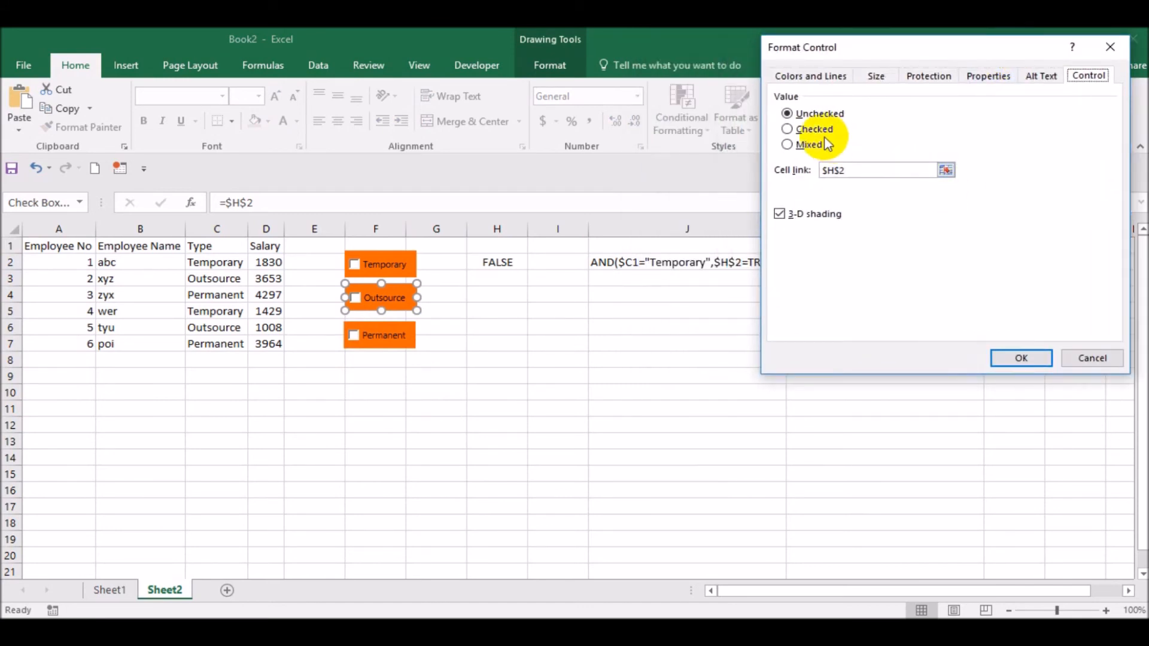
left_click(802, 134)
left_click(856, 167)
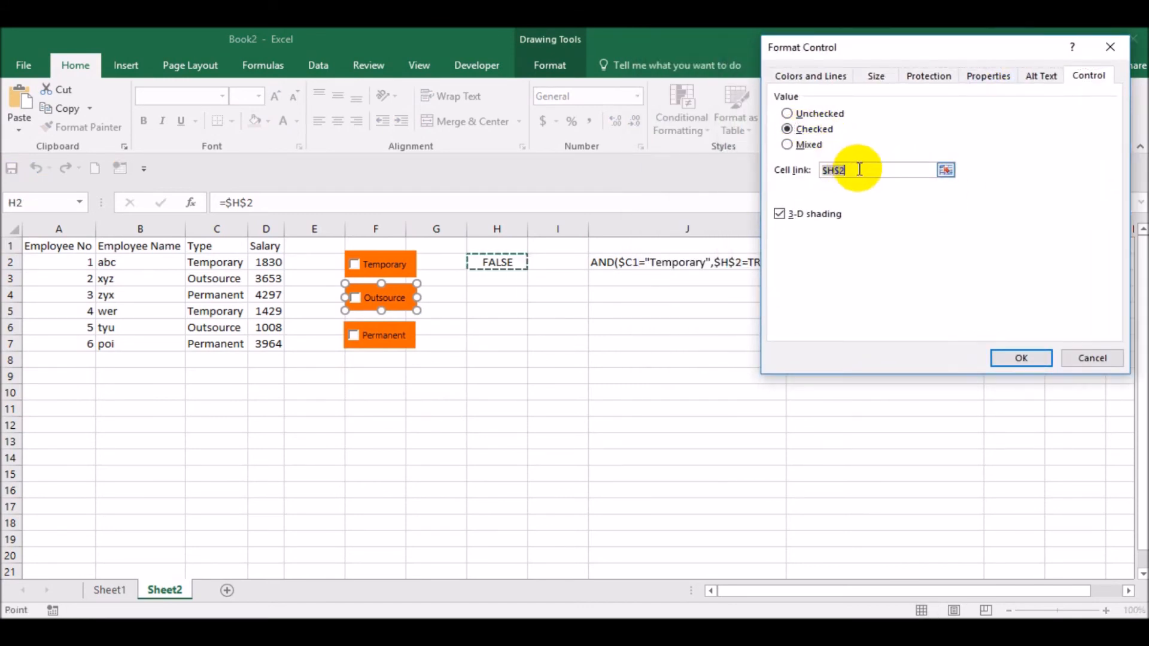
left_click(893, 167)
key("BackSpace")
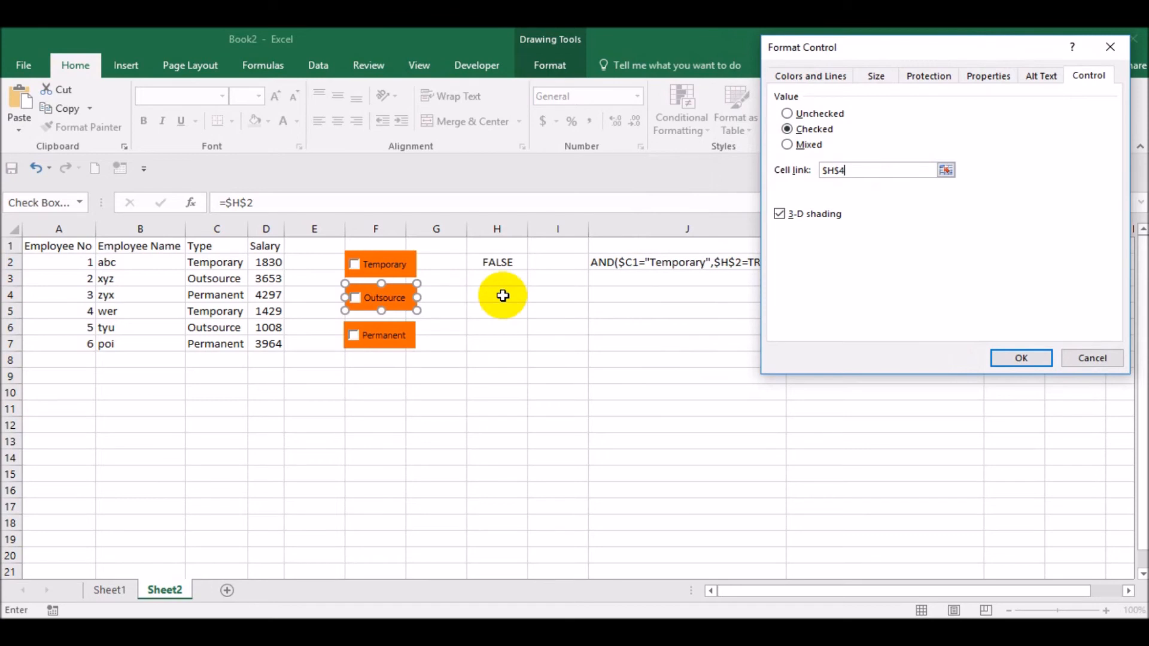
left_click(1021, 359)
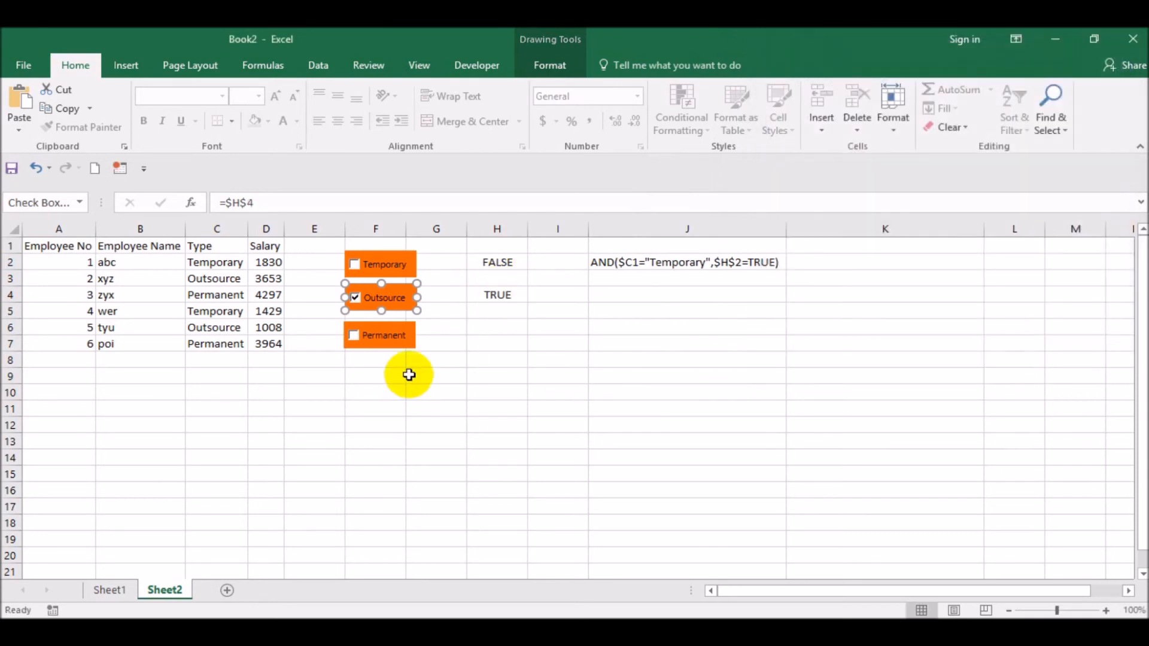
Link the Permanent check box to cell $H$7 and set its value to Checked
right_click(412, 342)
left_click(475, 470)
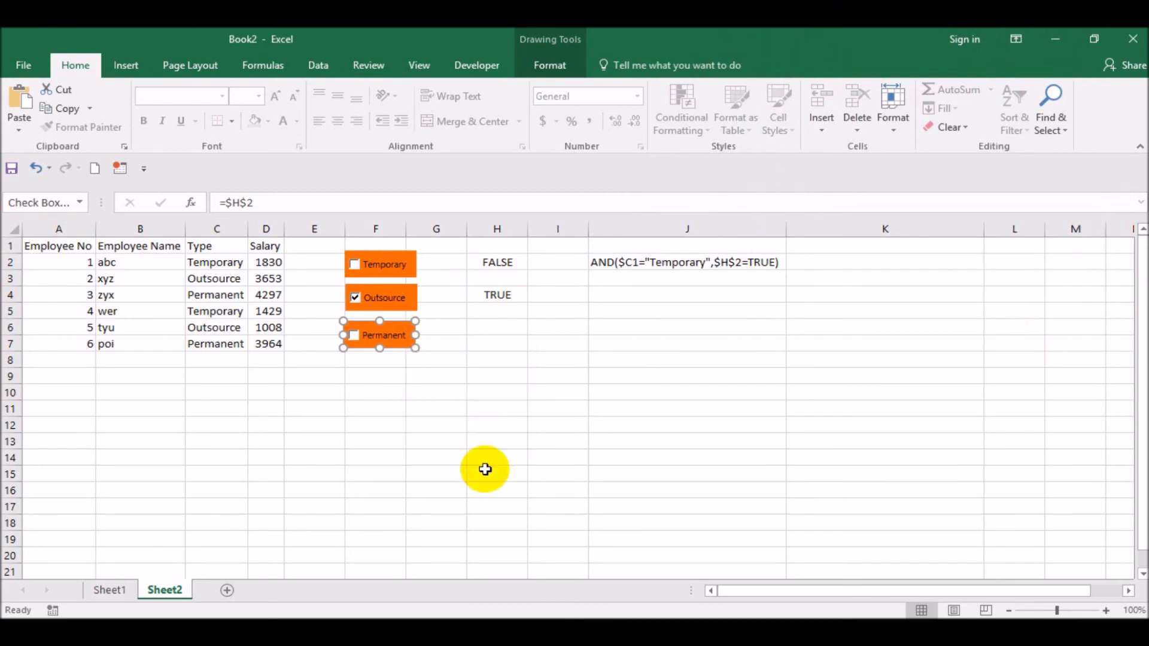
left_click(902, 170)
key("BackSpace")
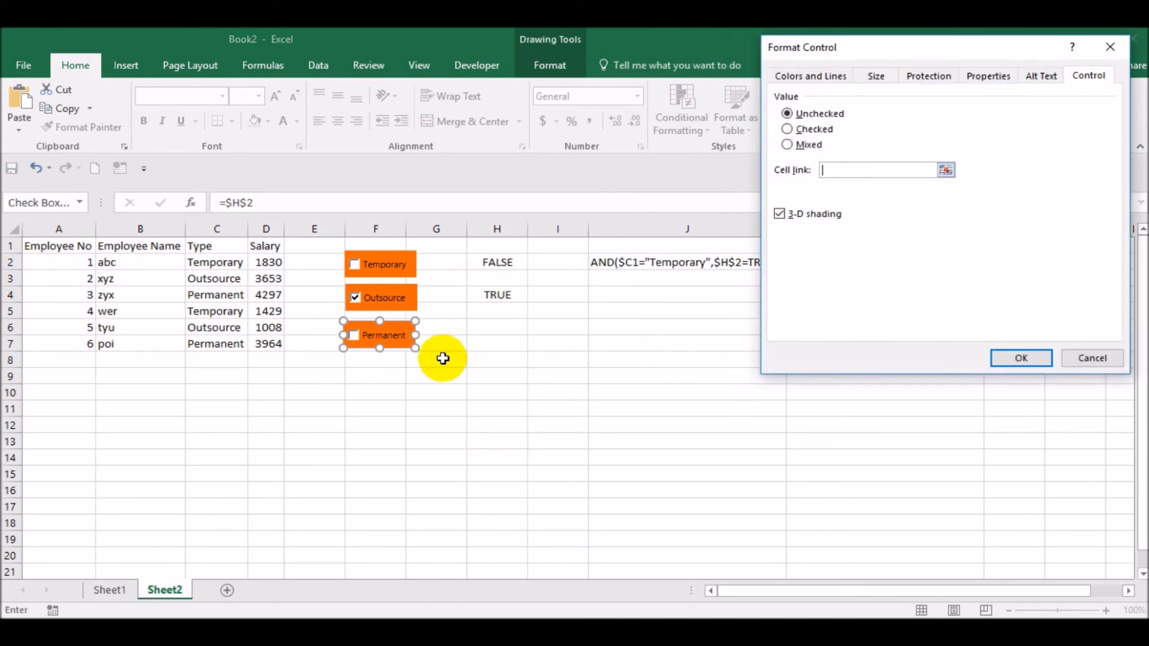
left_click(514, 343)
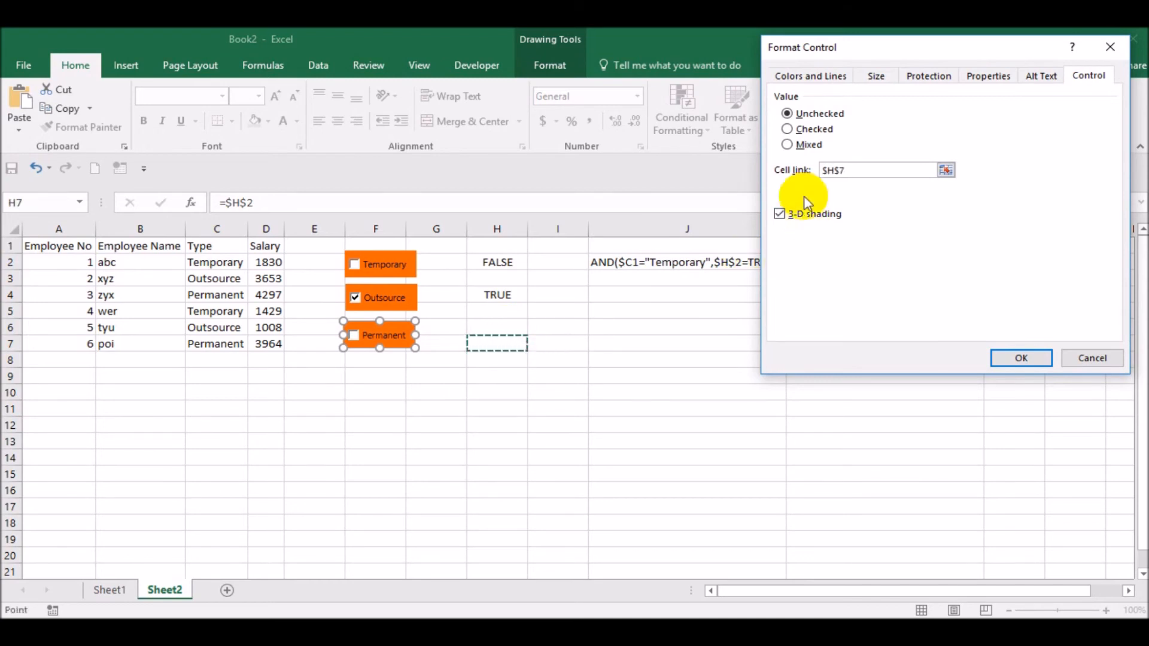
left_click(793, 129)
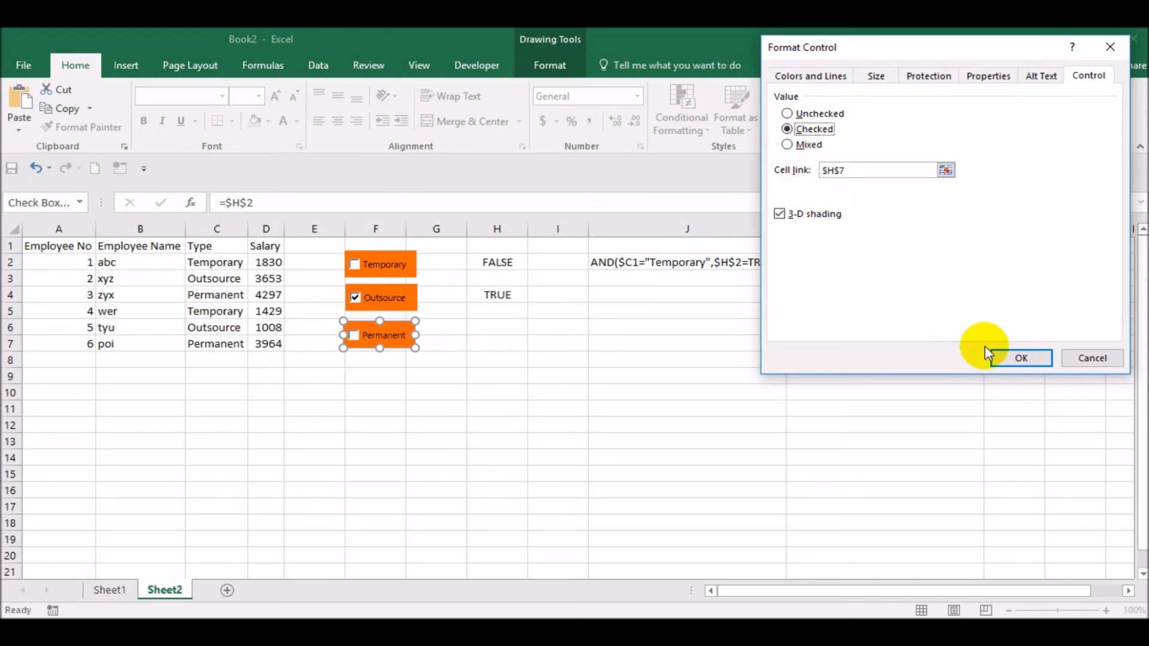
left_click(1019, 357)
left_click(792, 373)
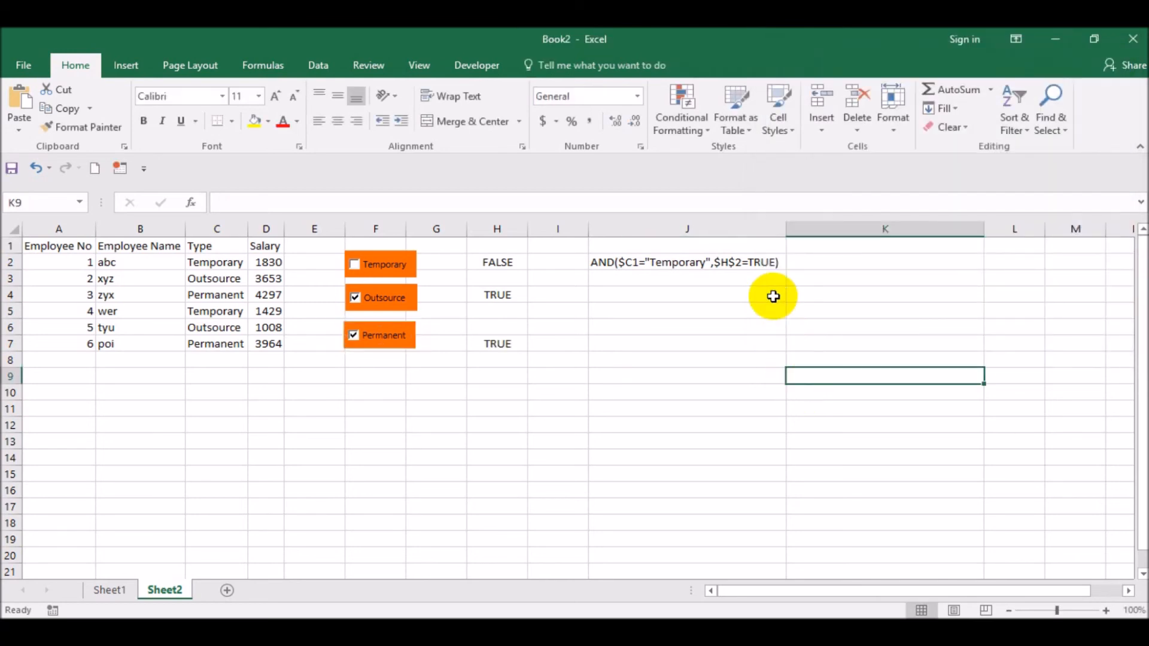
Copy the Temporary formula text from J2 into cells J4 and J7
left_click(744, 262)
key("ctrl+c")
key("Down")
key("Down")
key("ctrl+v")
key("Down")
key("Down")
key("Down")
key("Return")
Edit the formula text in J4 to read AND($C1="Outsource",$H$4=TRUE)
key("Up")
key("Up")
key("Up")
key("Up")
key("Up")
key("Down")
key("Down")
key("F2")
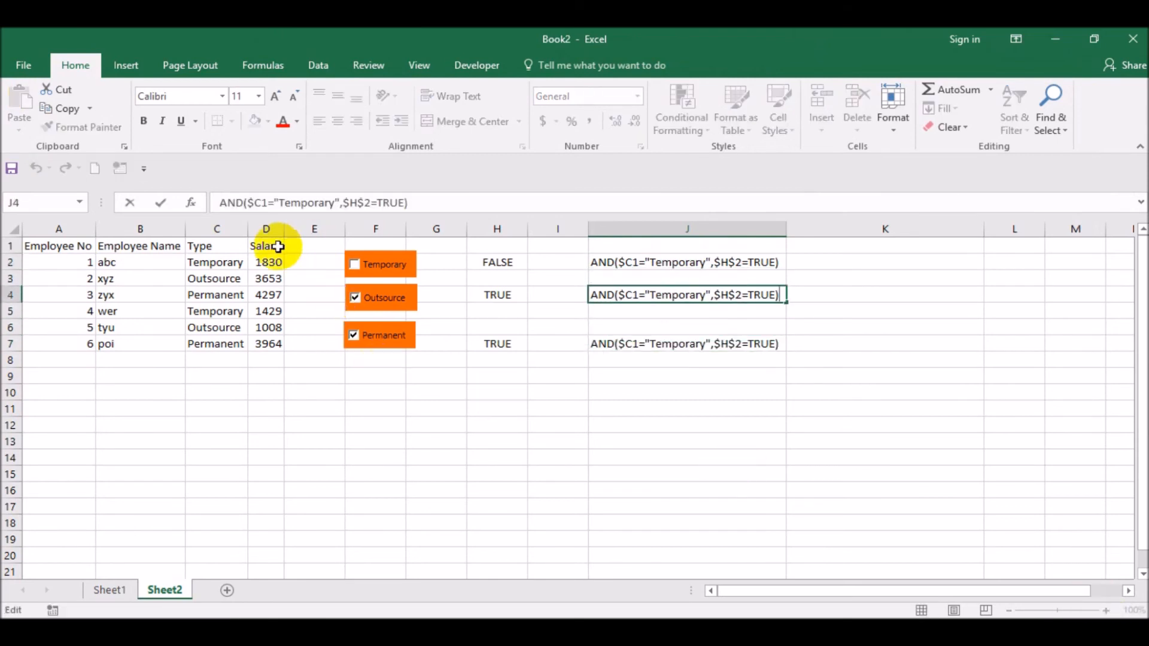
left_click(278, 204)
key("shift+Right")
key("shift+Right")
key("shift+Right")
key("shift+Right")
key("shift+Right")
key("shift+Right")
key("shift+Right")
key("shift+Right")
key("shift+Right")
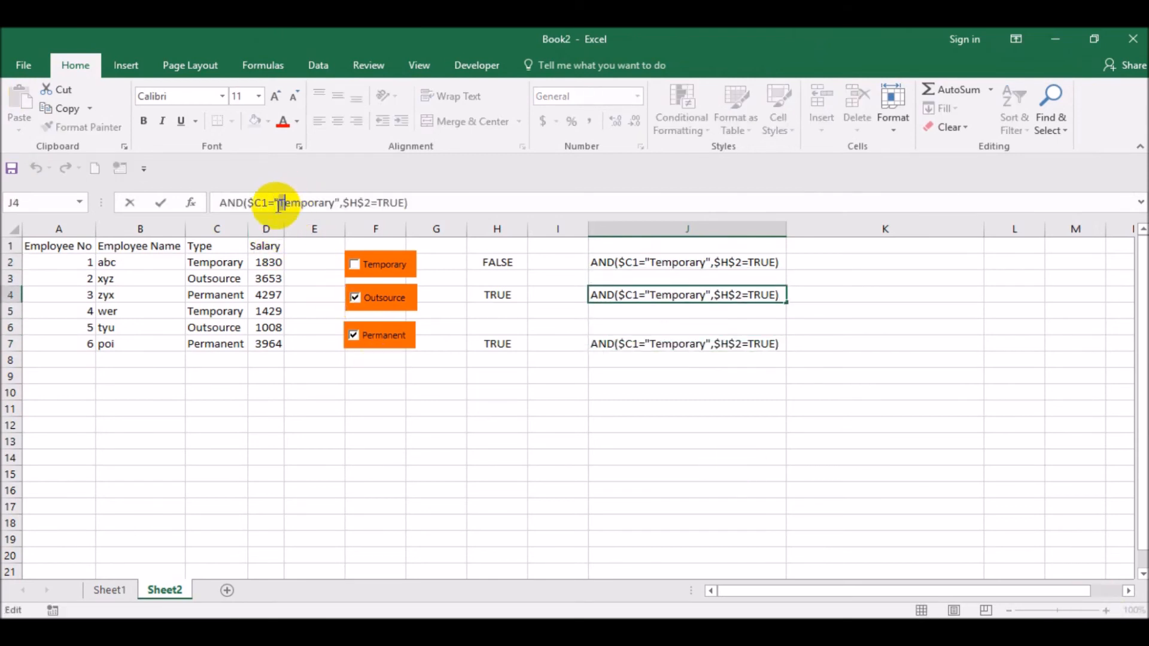
type("Outsource\",$H$")
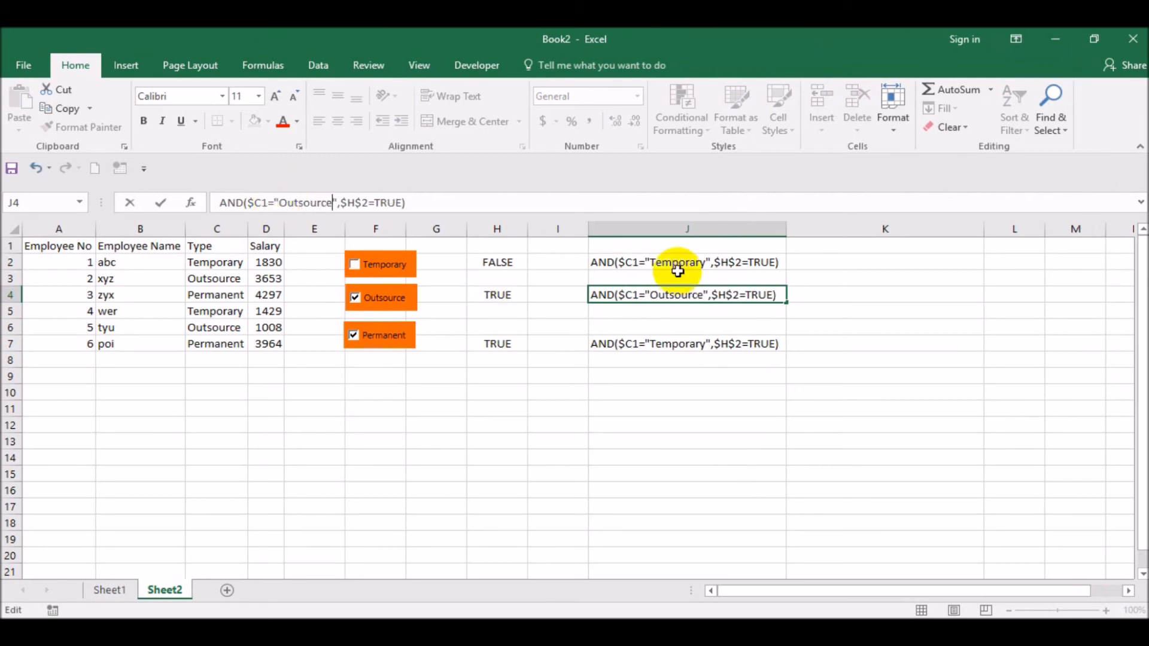
type("4")
Edit the formula text in J7 to read AND($C1="Permanent",$H$7=TRUE)
left_click(762, 346)
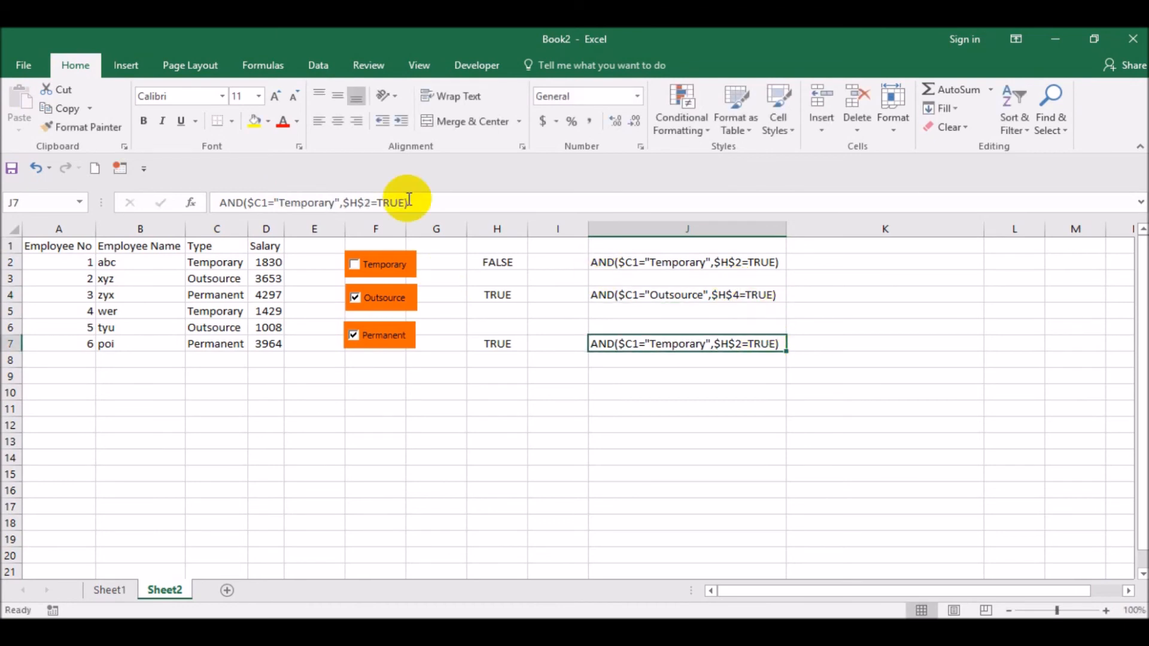
double_click(284, 203)
left_click_drag(280, 205, 336, 205)
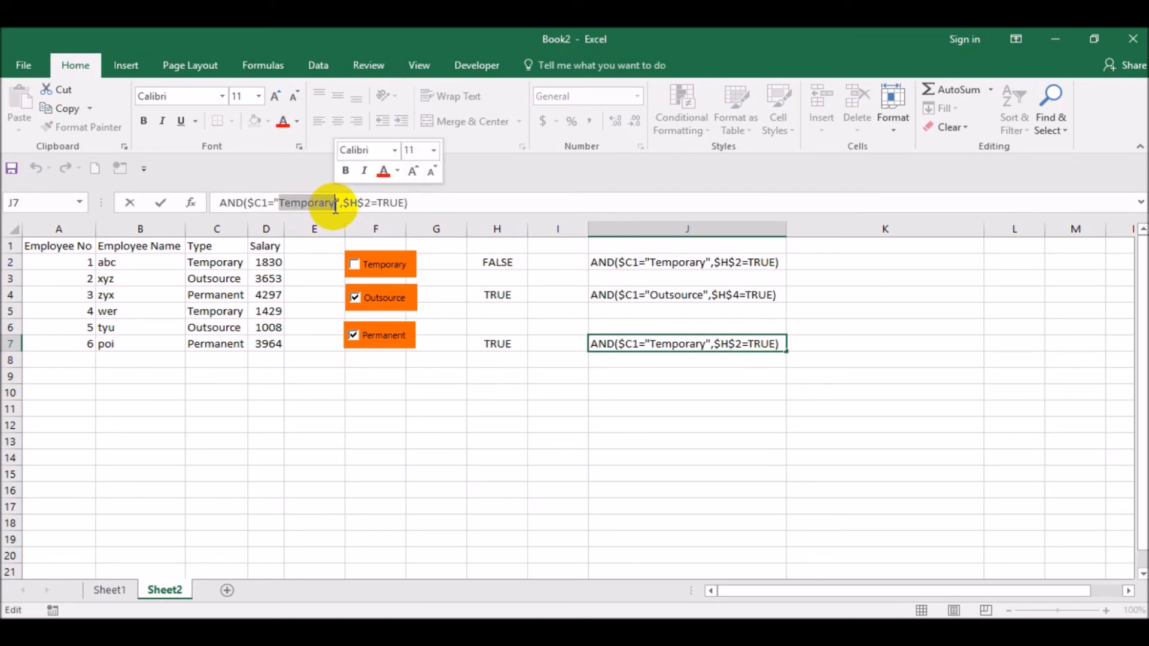
type("PErma")
key("BackSpace")
key("BackSpace")
key("BackSpace")
key("BackSpace")
type("ermanent")
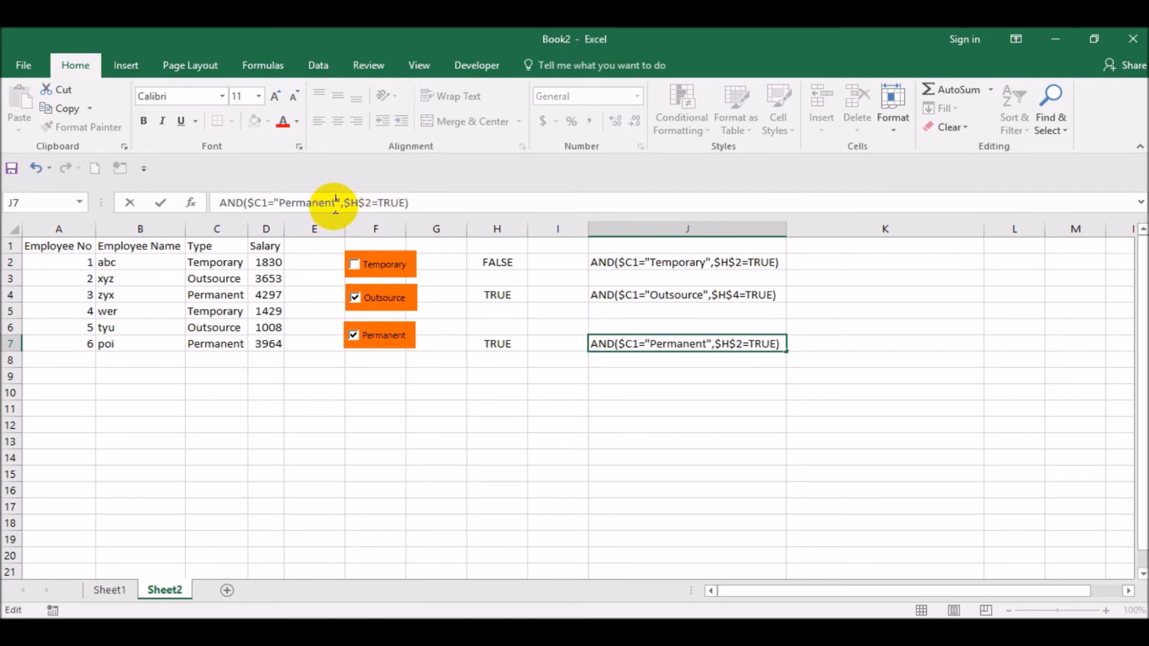
left_click_drag(365, 207, 371, 207)
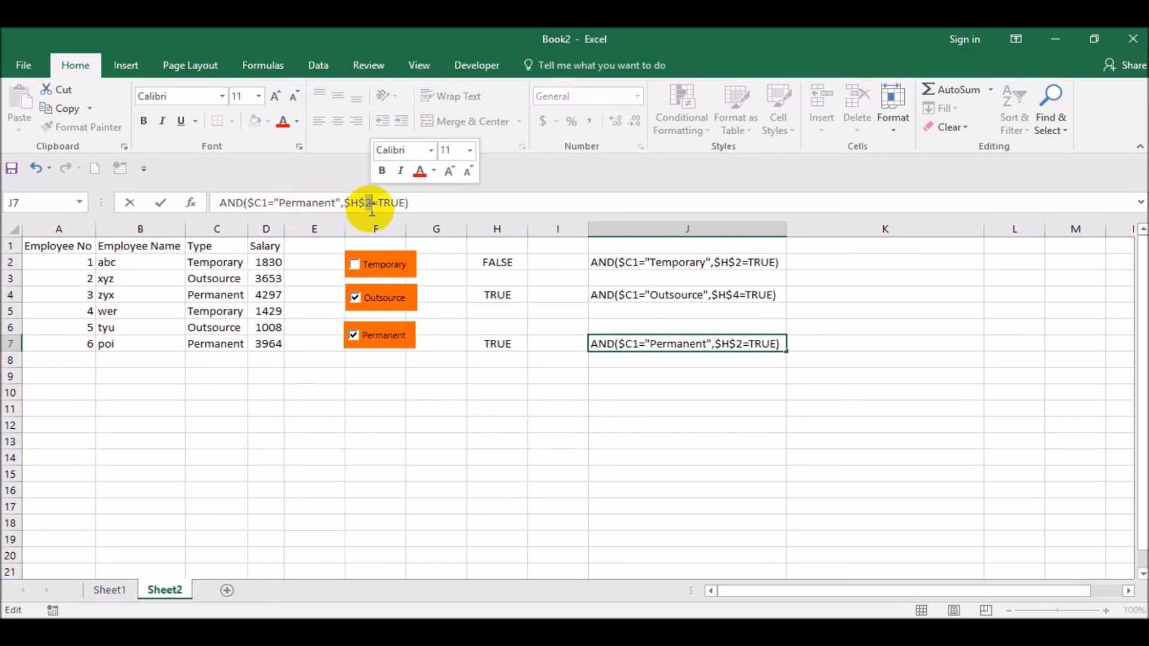
type("7")
left_click(631, 382)
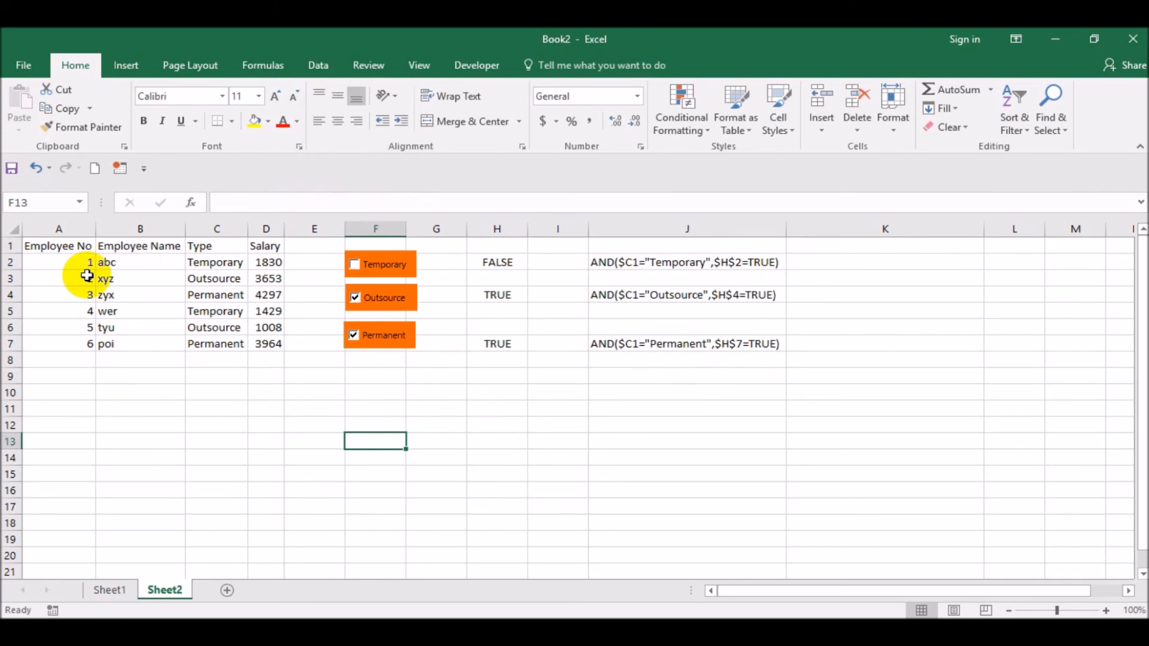
Add a formula-based conditional formatting rule for A1:D7 using J4's text as =AND($C1="Outsource",$H$4=TRUE)
left_click_drag(43, 248, 232, 321)
left_click(506, 413)
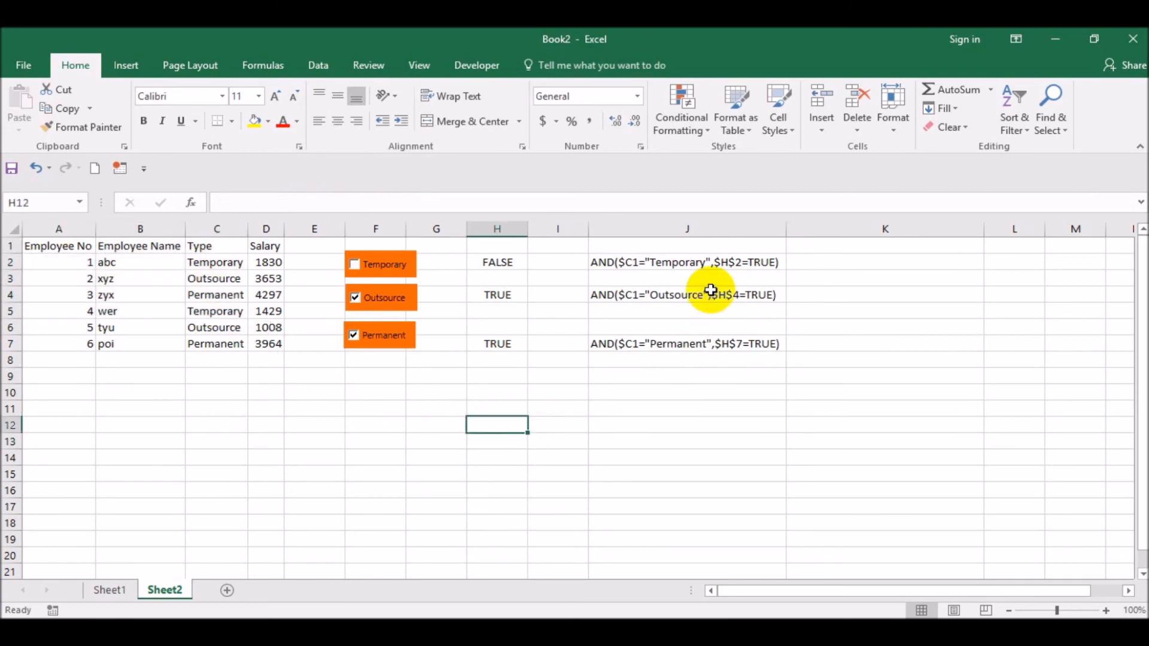
left_click(695, 295)
key("ctrl+c")
left_click_drag(52, 246, 265, 337)
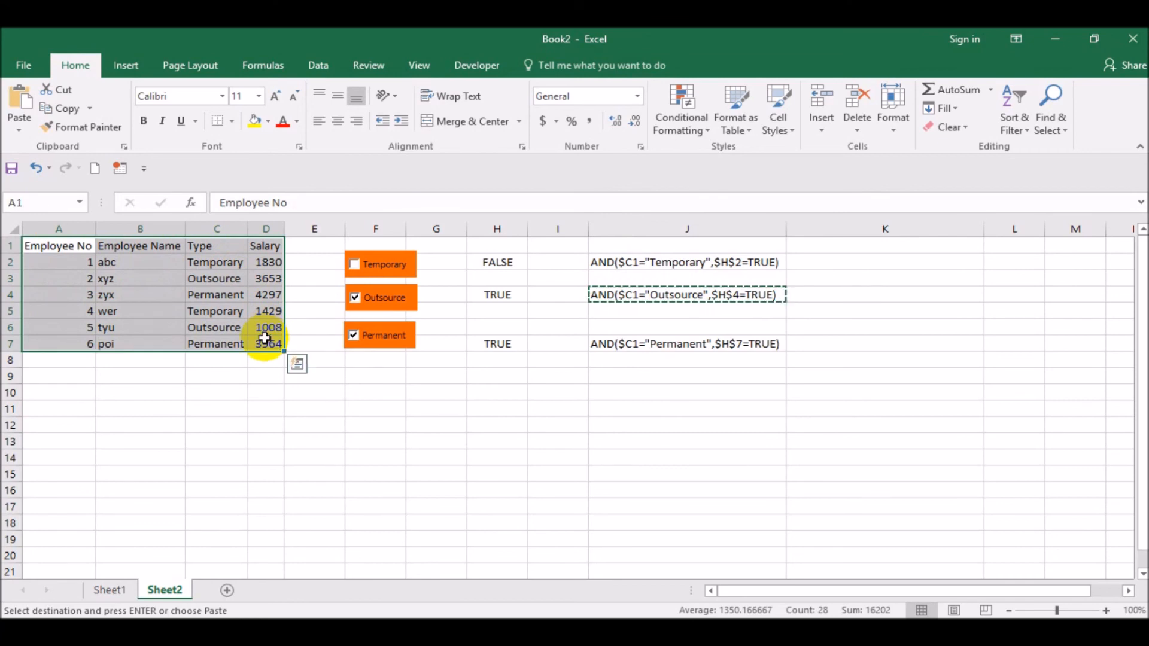
left_click(664, 123)
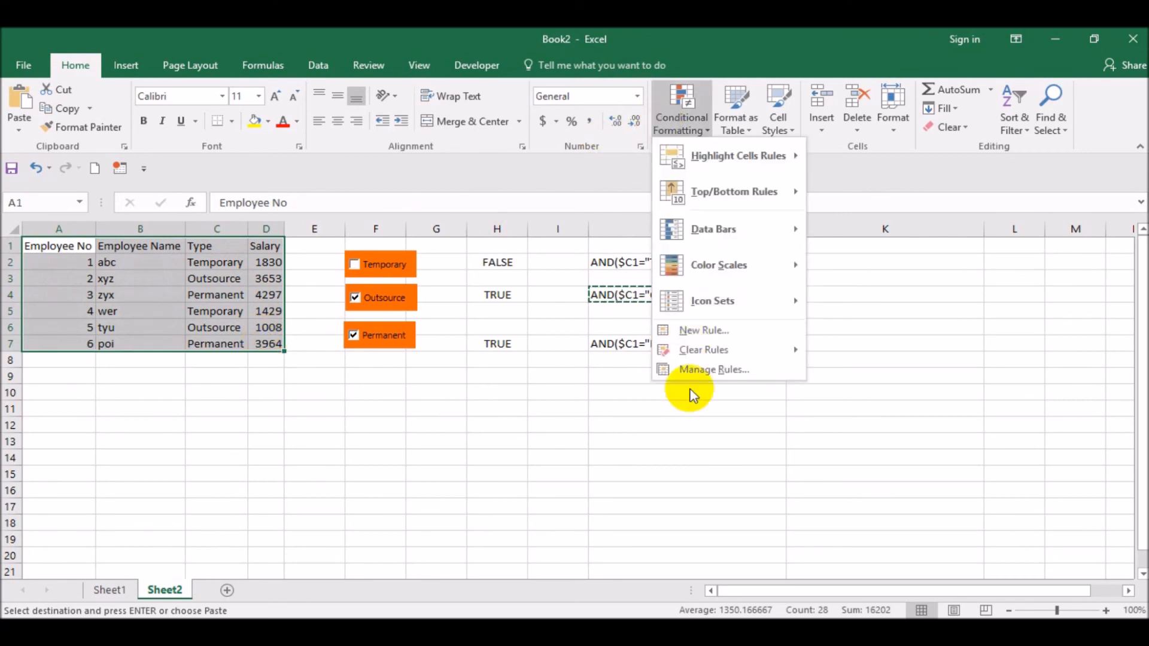
left_click(705, 372)
left_click(671, 175)
left_click(777, 197)
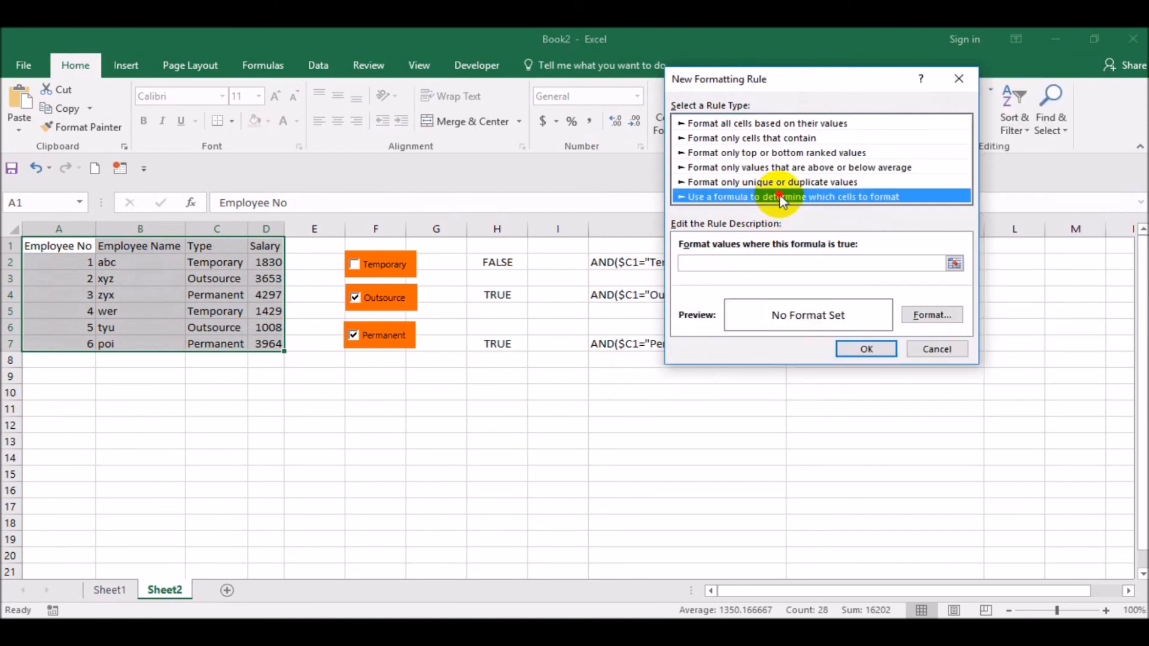
left_click(780, 262)
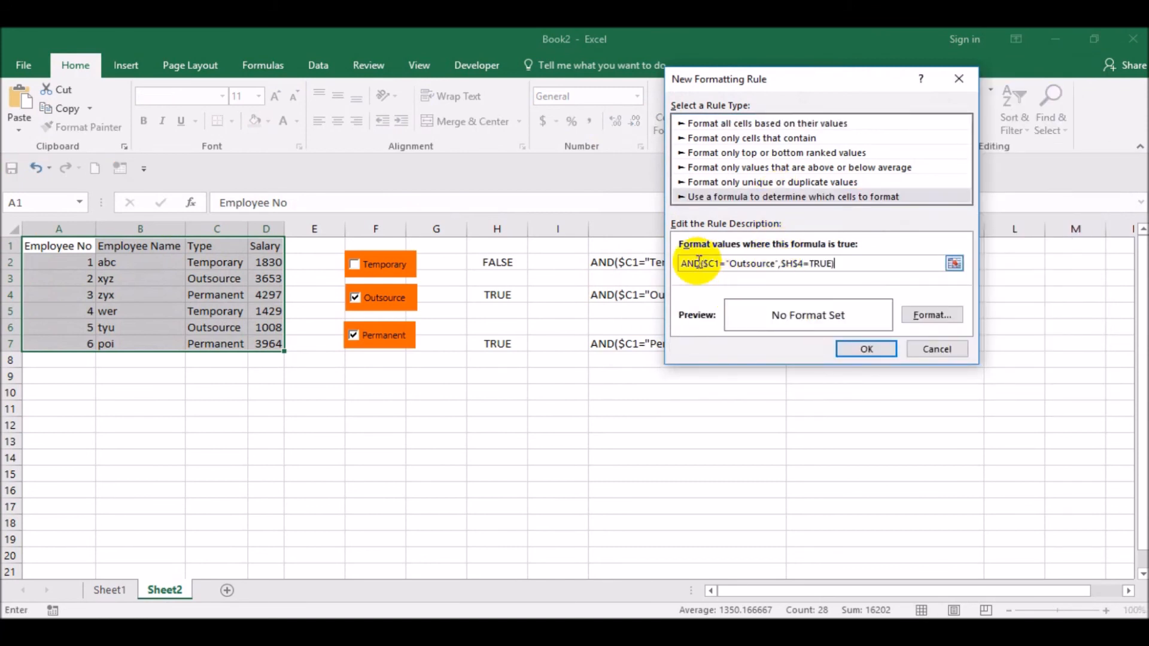
Give the Outsource rule a yellow fill and apply it to the employee table
left_click(930, 315)
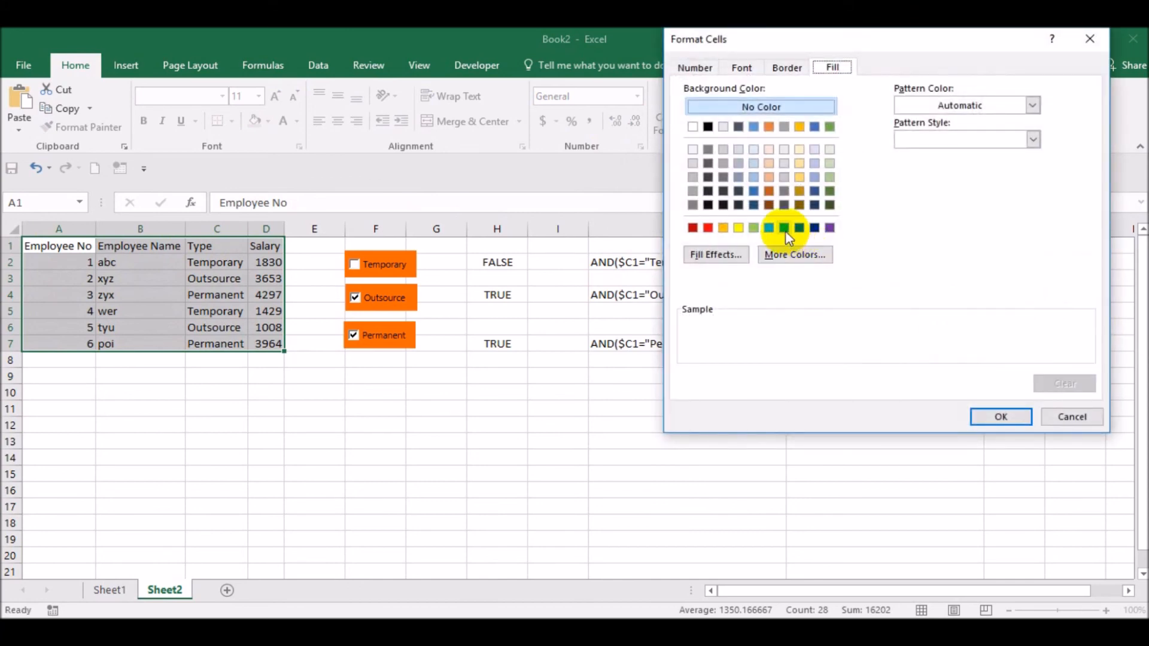
left_click(740, 228)
left_click(986, 419)
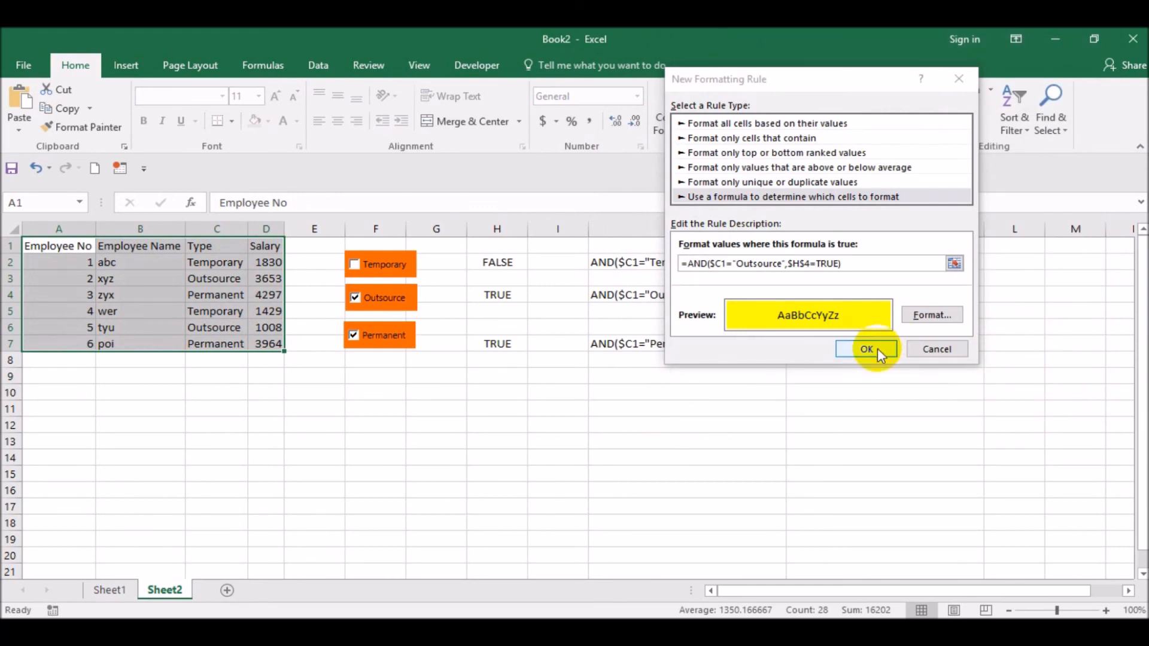
left_click(867, 349)
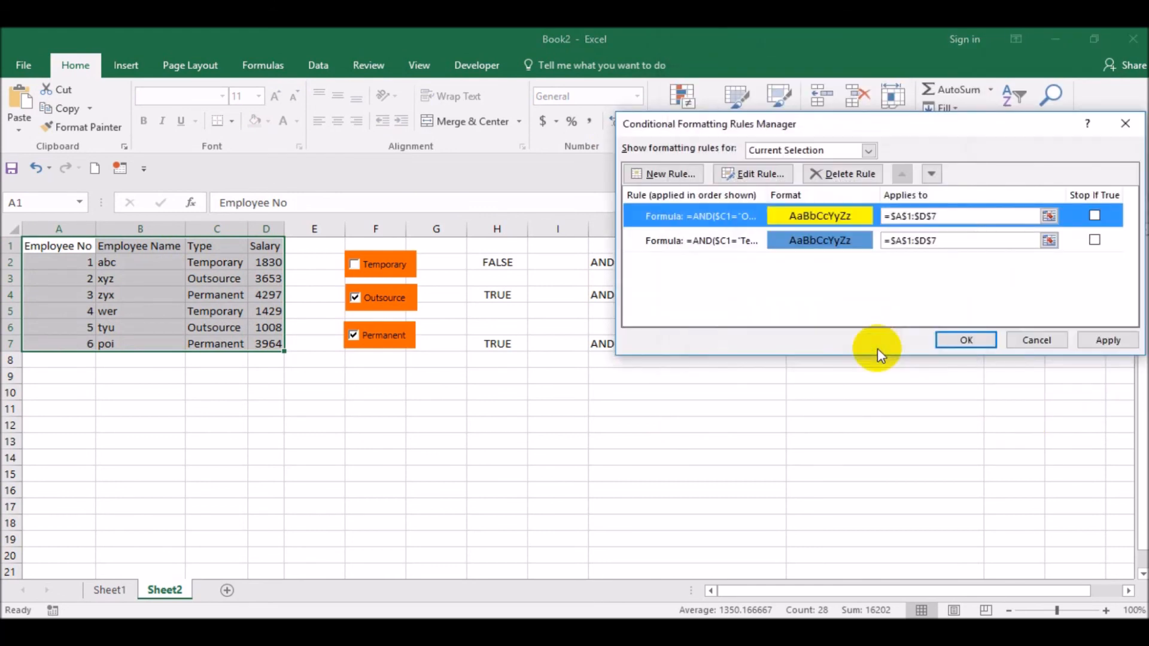
left_click(1101, 340)
left_click(971, 340)
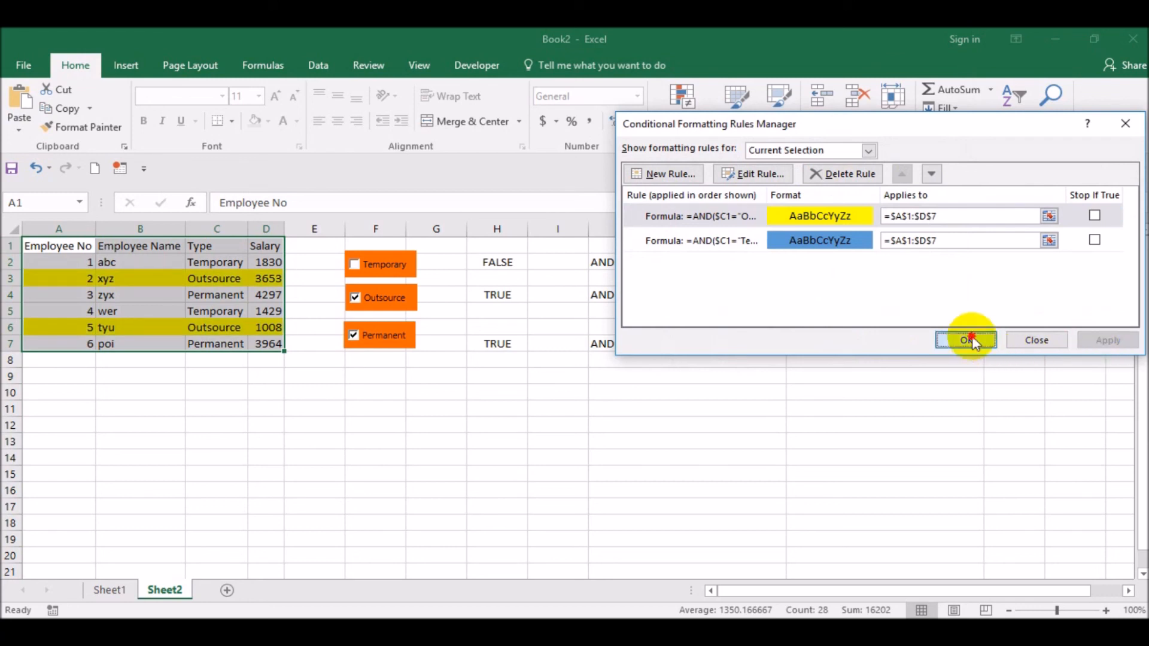
left_click(497, 473)
Test the highlighting by unticking Permanent, ticking Temporary, and switching Outsource off and on again
left_click(354, 335)
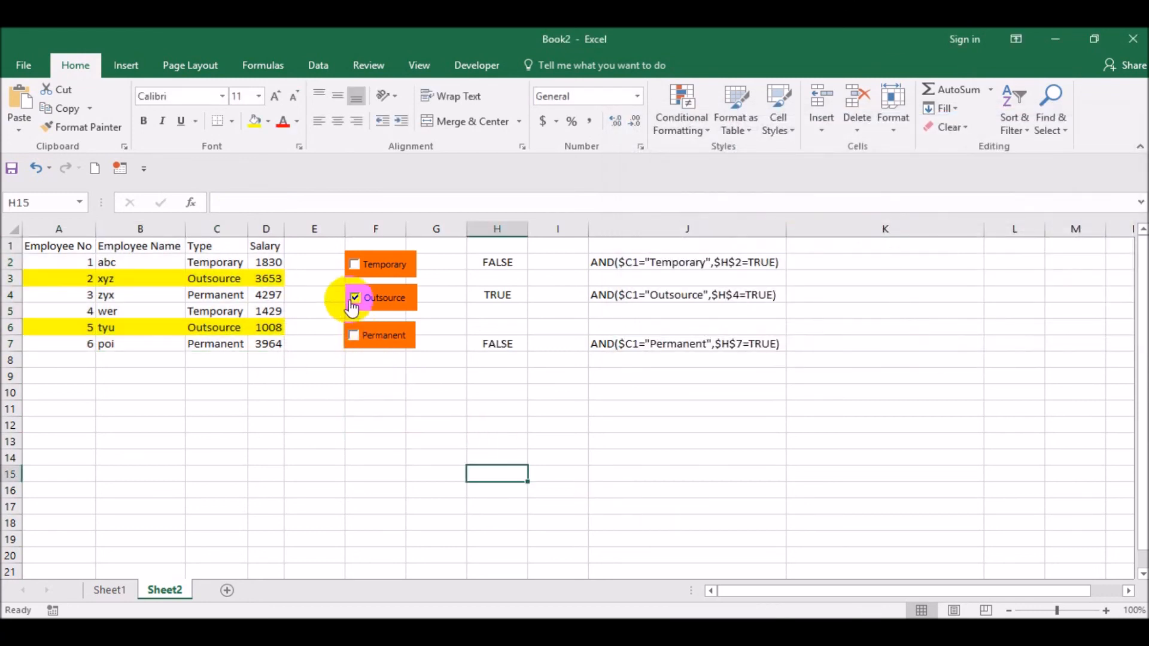
left_click(354, 264)
left_click(359, 298)
left_click(361, 300)
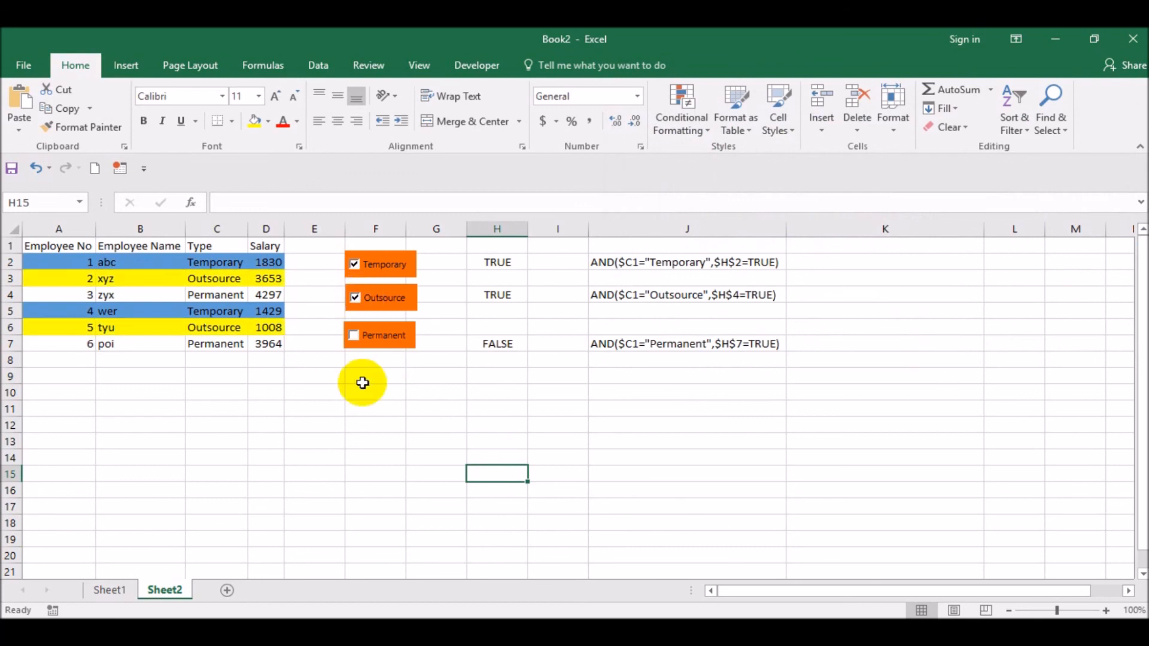
left_click(388, 346)
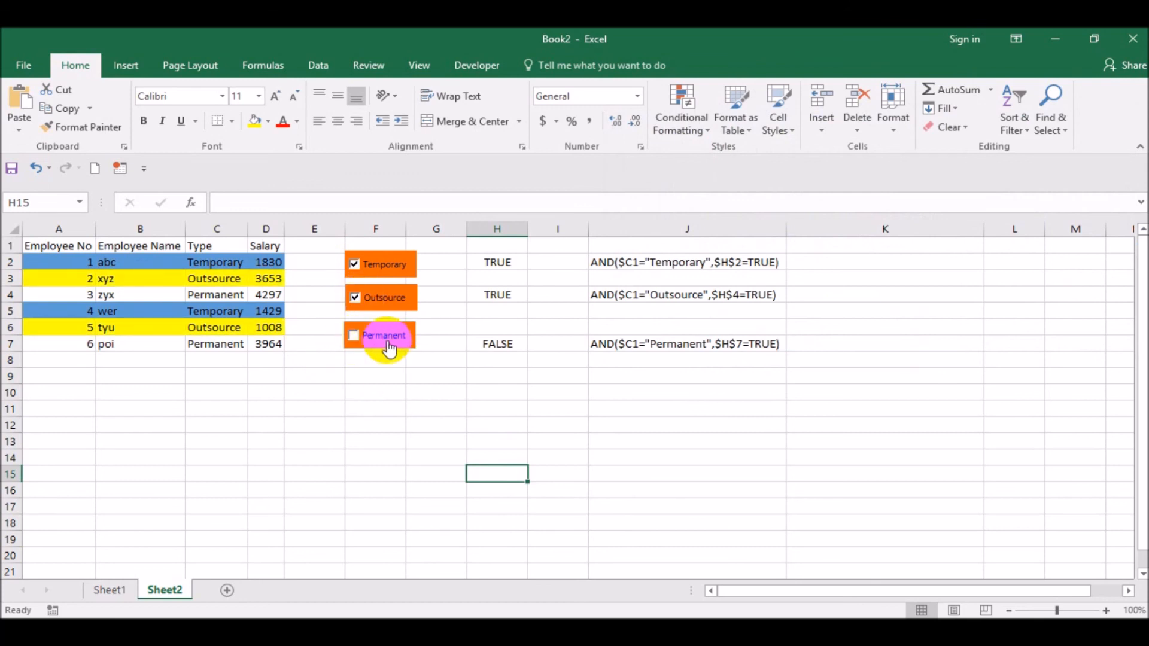
Add a formula-based conditional formatting rule for A1:D7 using J7's text as =AND($C1="Permanent",$H$7=TRUE)
left_click(629, 333)
left_click(626, 346)
key("ctrl+c")
left_click_drag(56, 246, 272, 344)
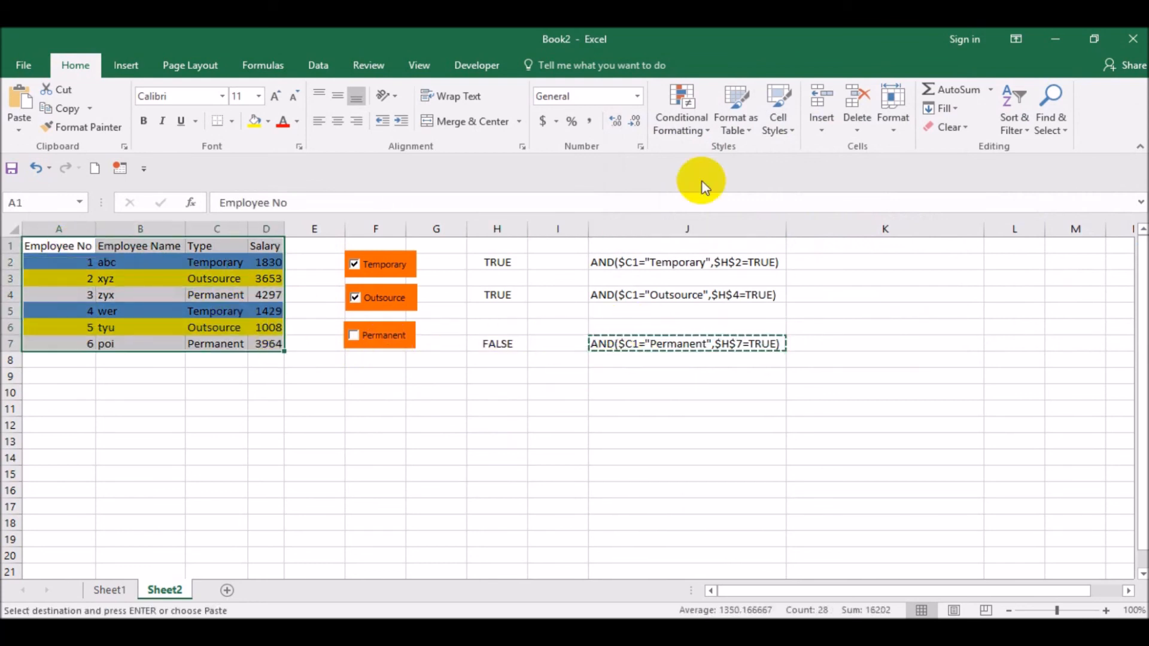
left_click(685, 123)
left_click(694, 368)
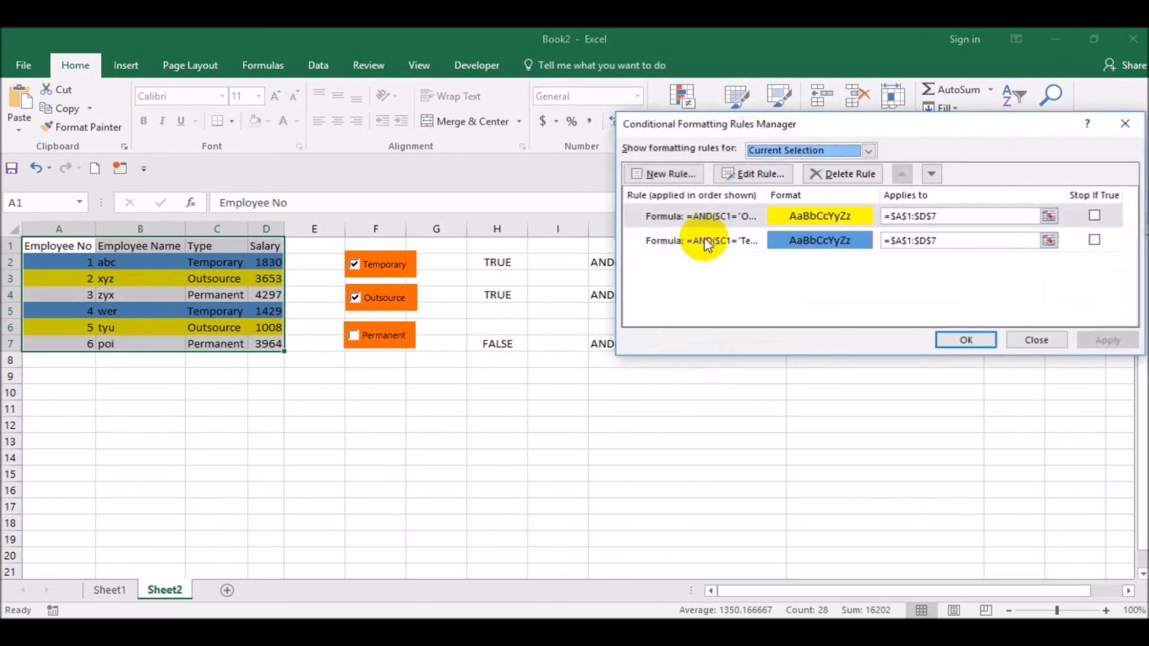
left_click(676, 174)
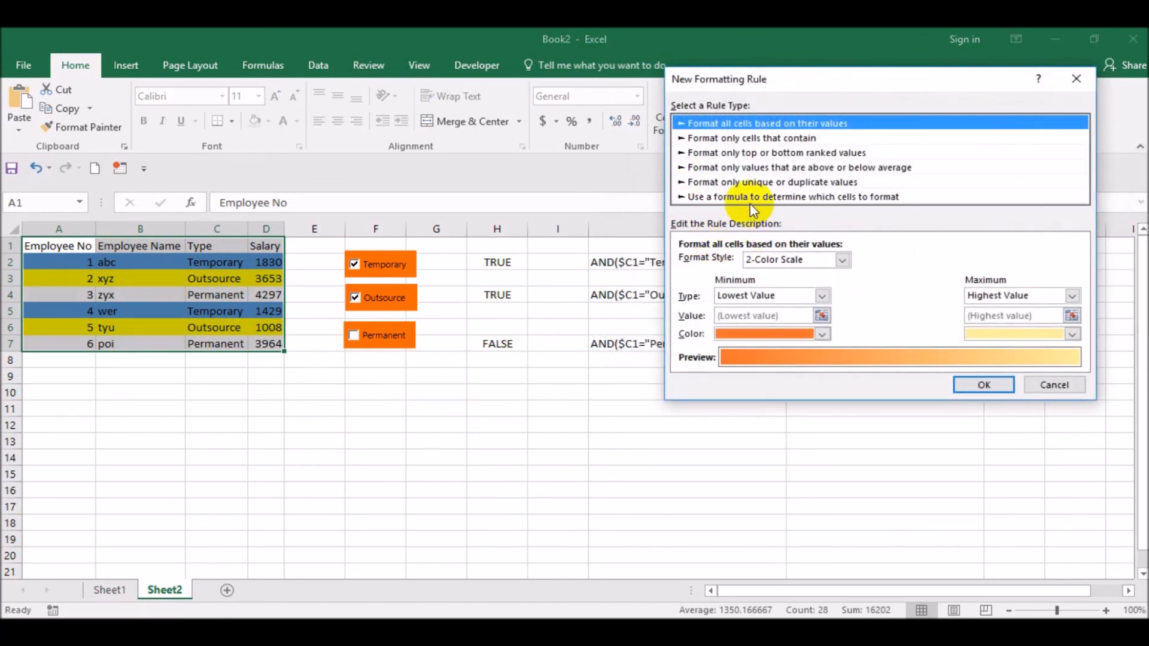
left_click(752, 198)
left_click(770, 262)
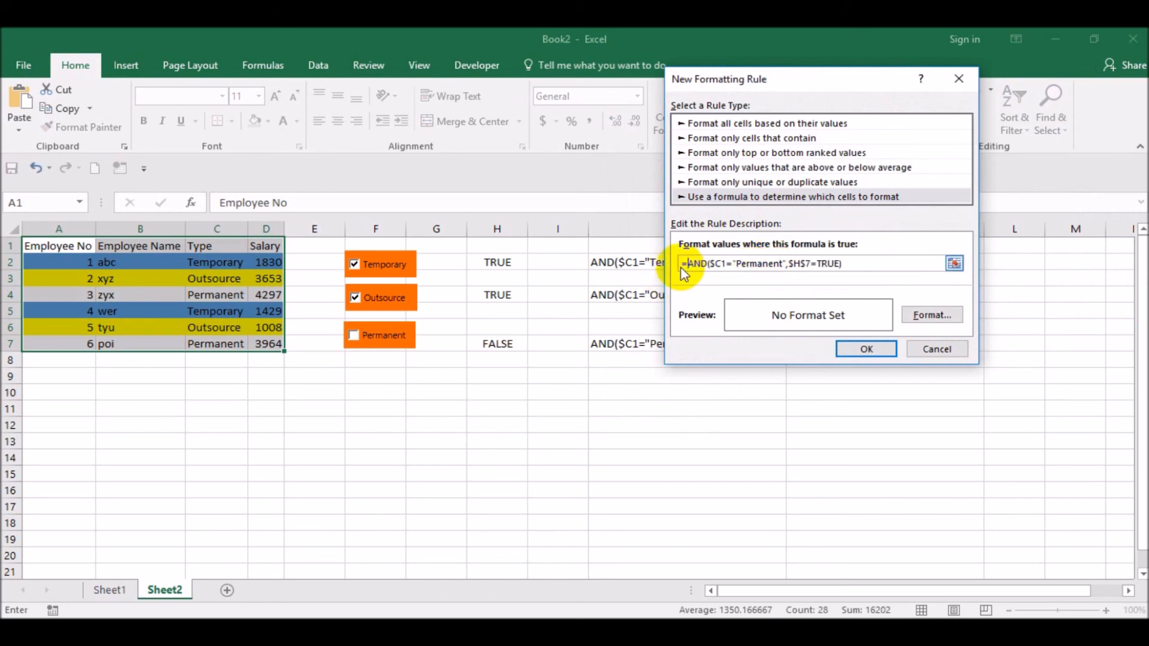
Apply the Permanent rule with a green fill, and tick the Permanent check box to test it
left_click(946, 316)
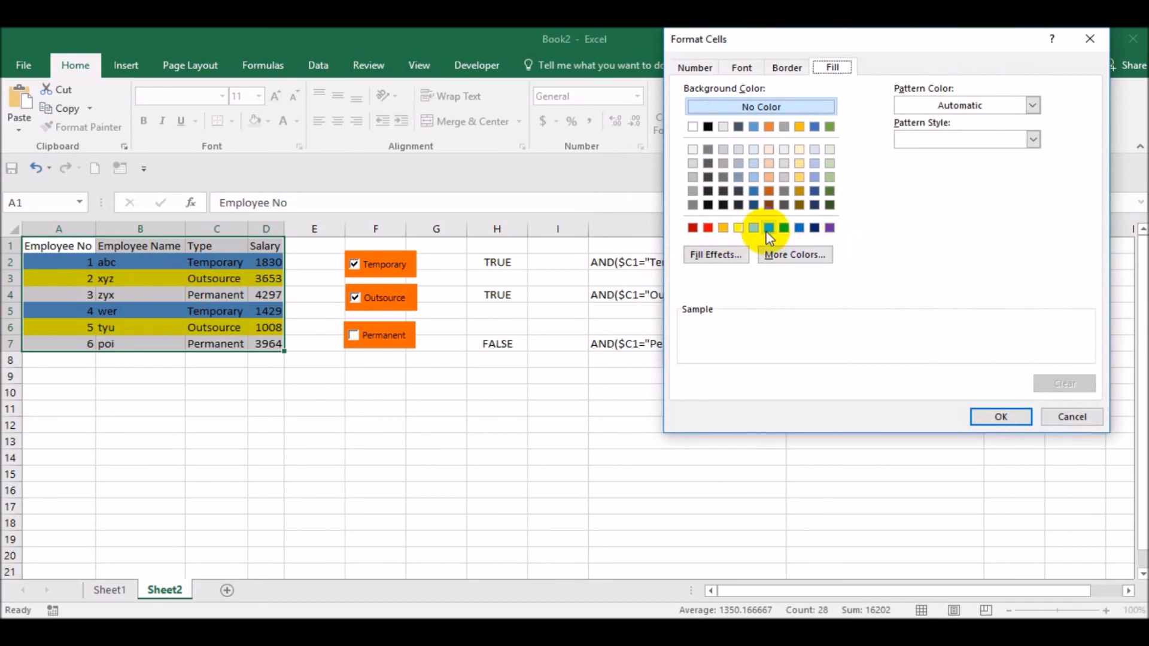
left_click(769, 228)
left_click(994, 416)
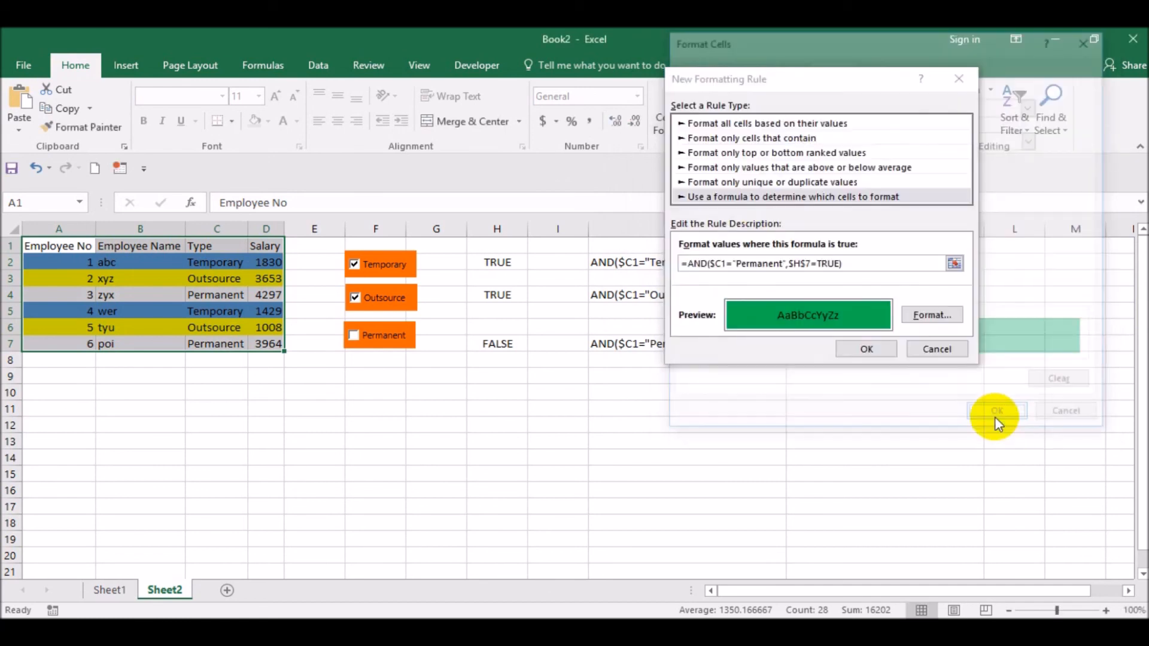
left_click(871, 350)
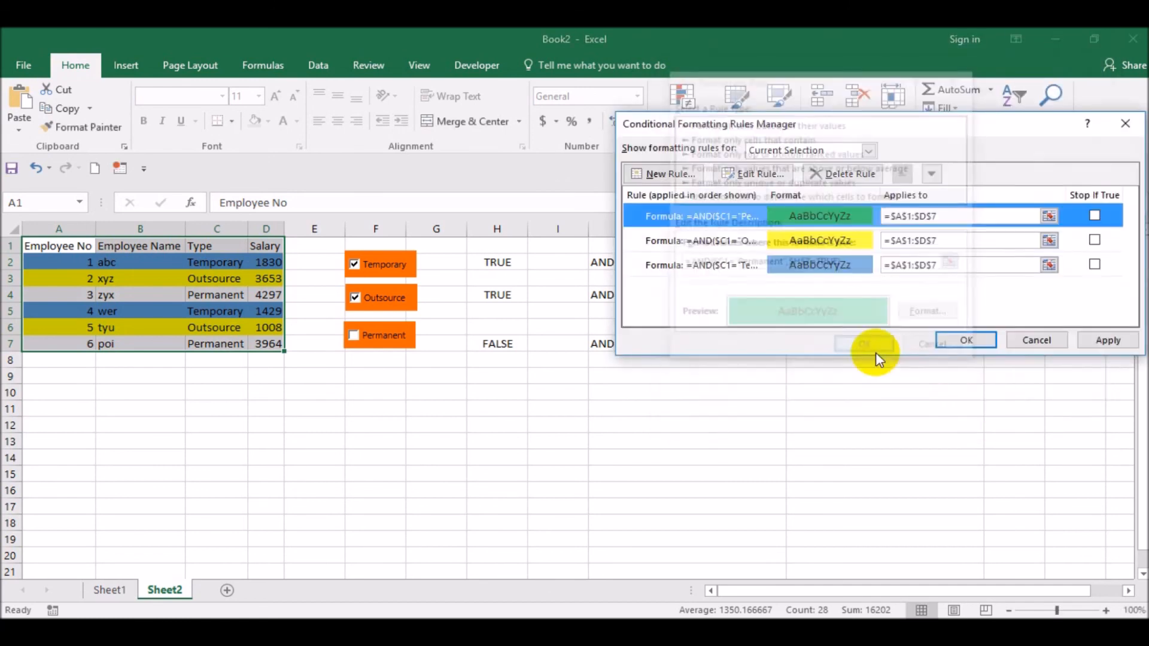
left_click(1104, 346)
left_click(975, 338)
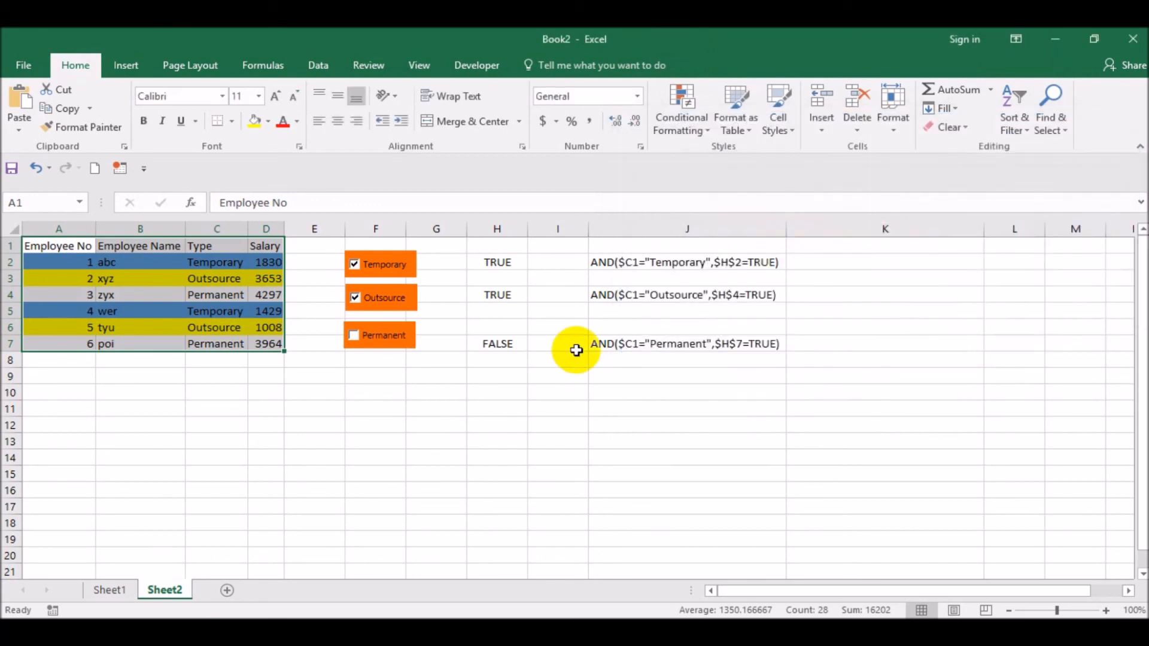
left_click(354, 337)
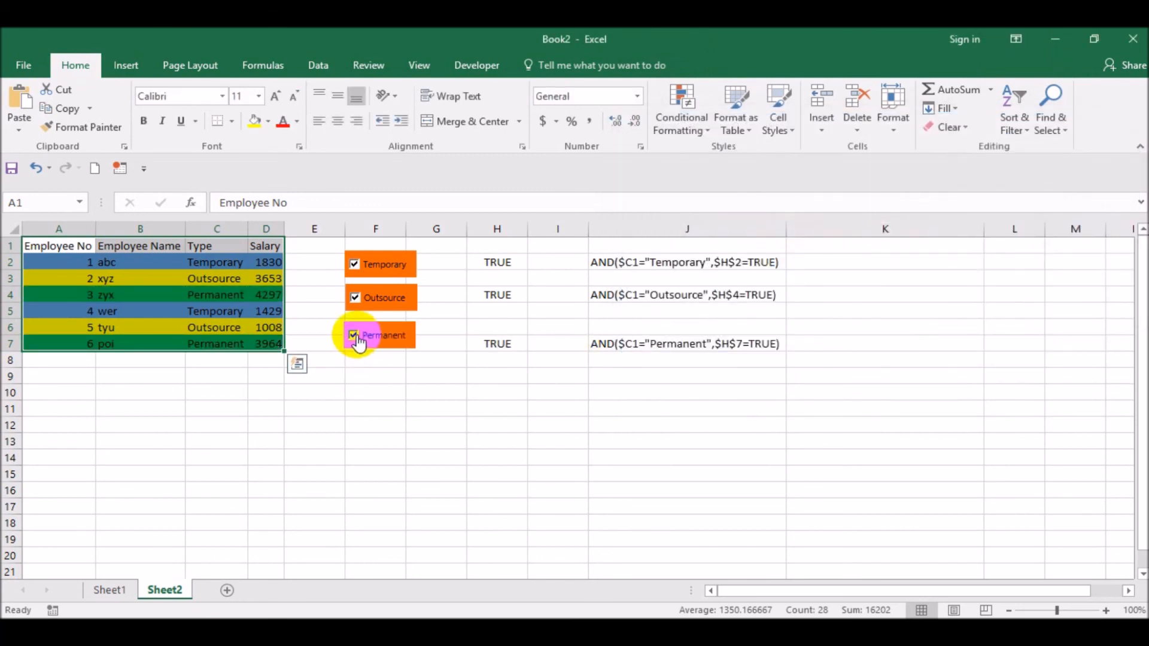
left_click(450, 485)
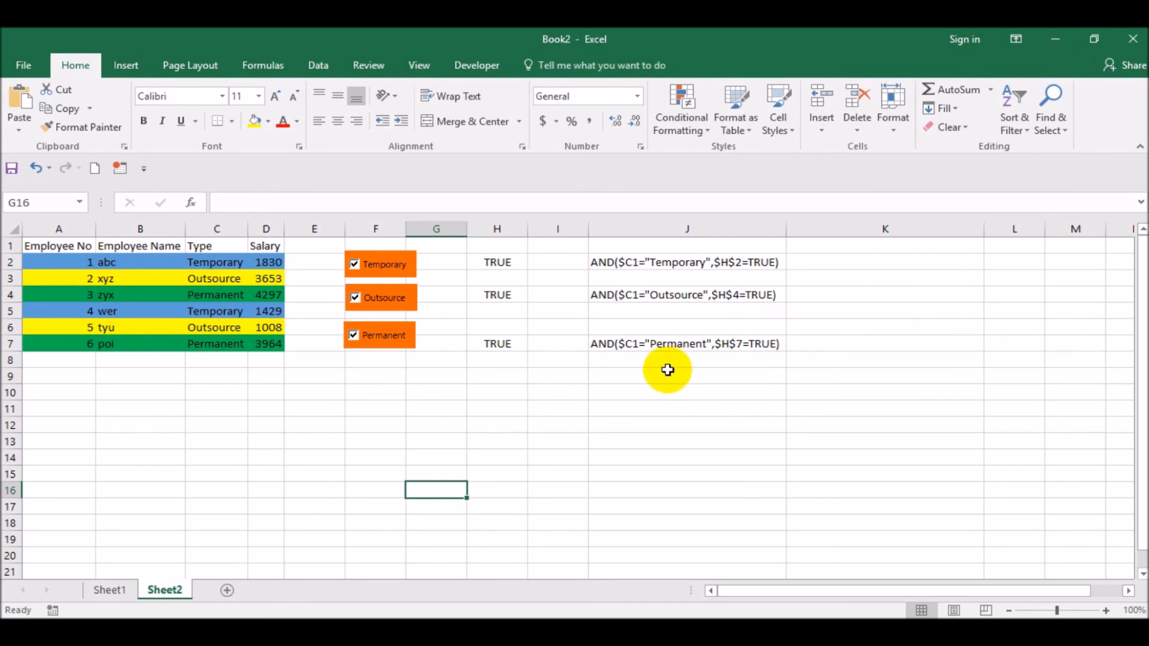
Hide the helper columns H, I and J that hold the linked cells and the rule formula text
left_click(498, 228)
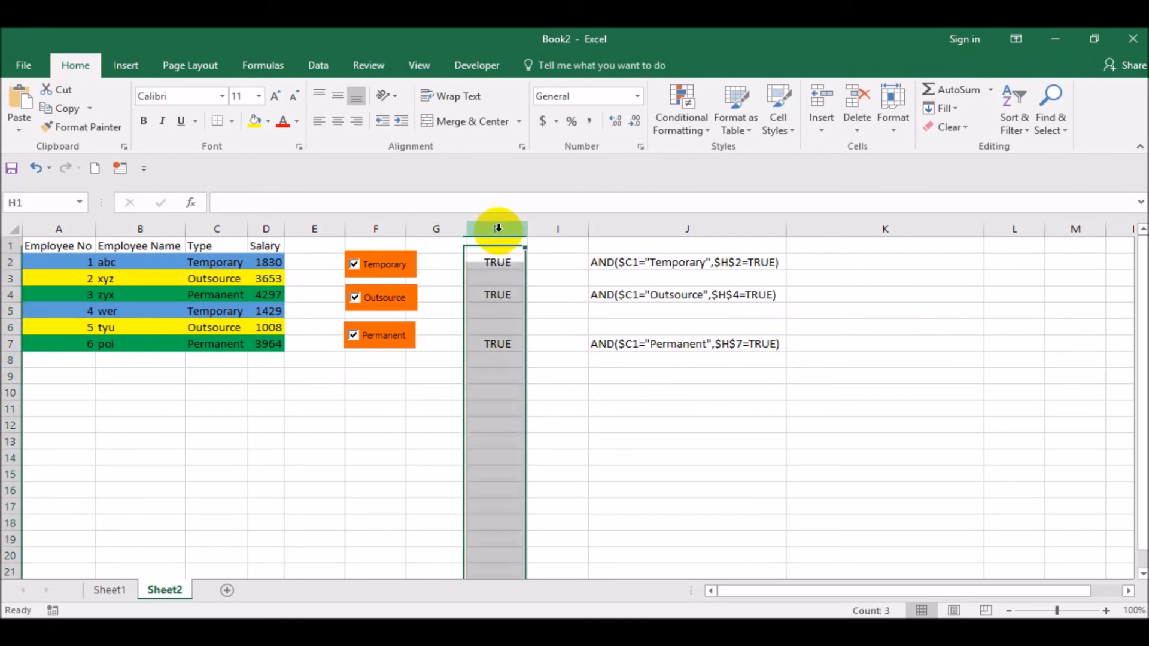
key("ctrl+0")
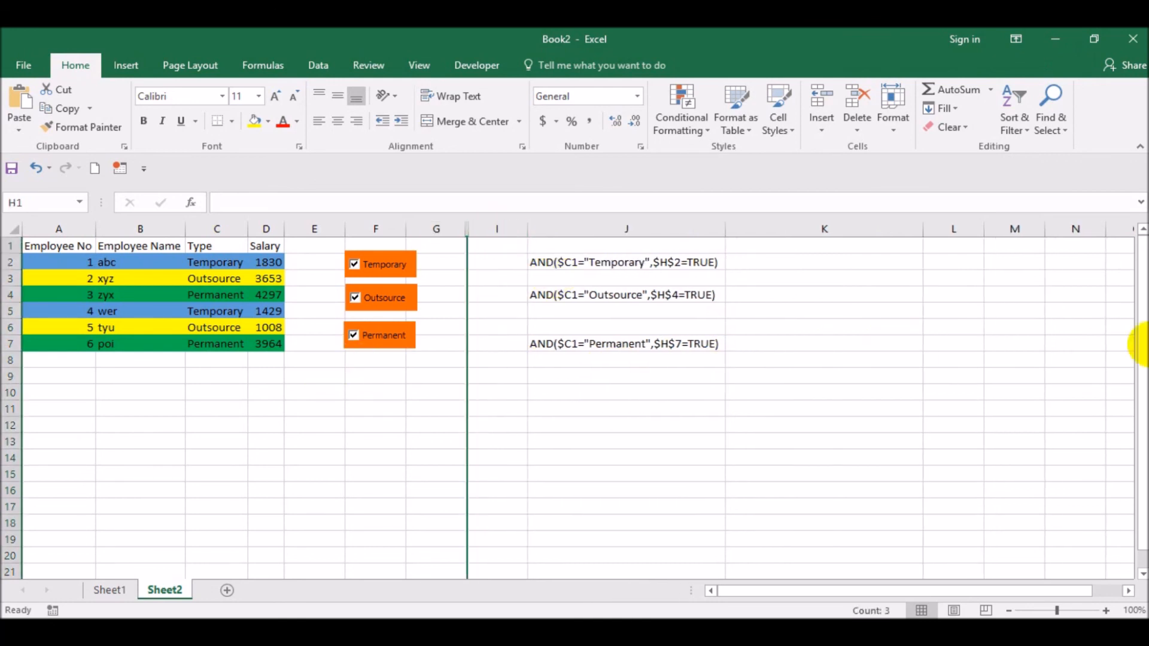
left_click_drag(503, 228, 677, 225)
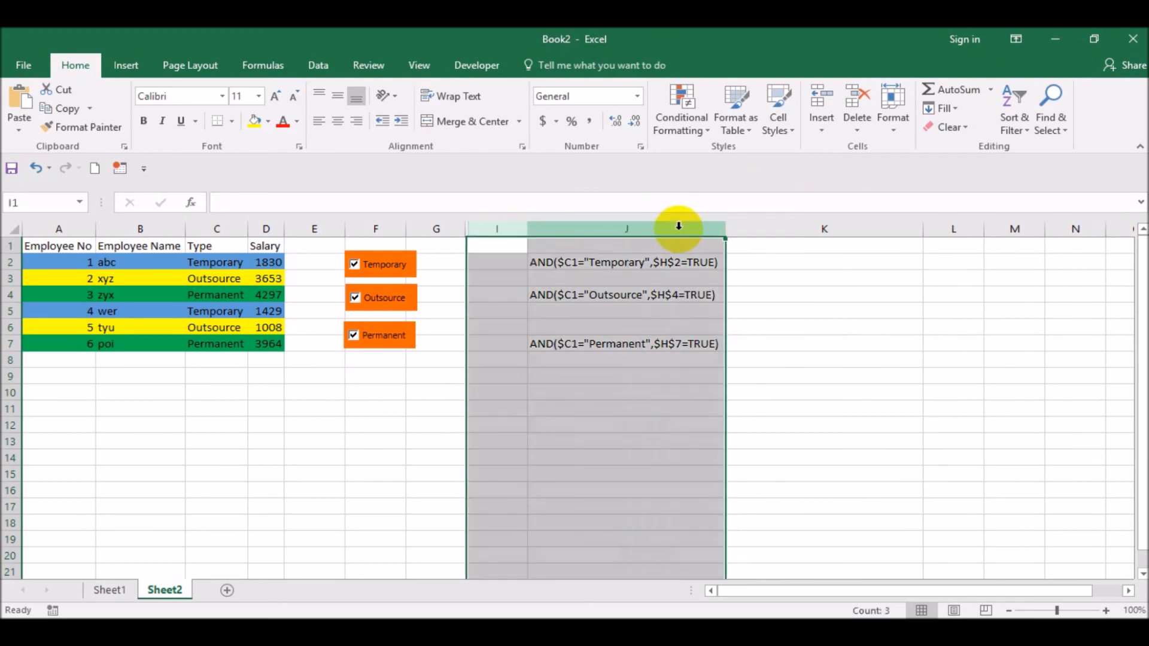
key("ctrl+0")
left_click(546, 280)
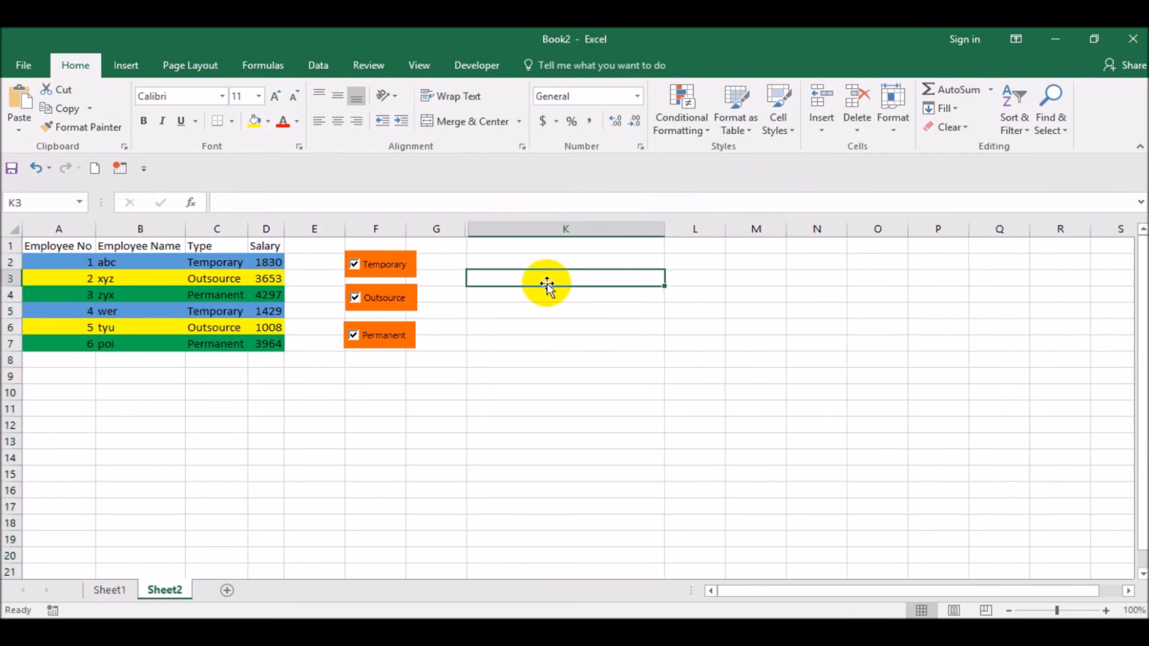
Test the row highlighting by unticking Temporary, Outsource and Permanent in turn, and ticking all three again
left_click(351, 271)
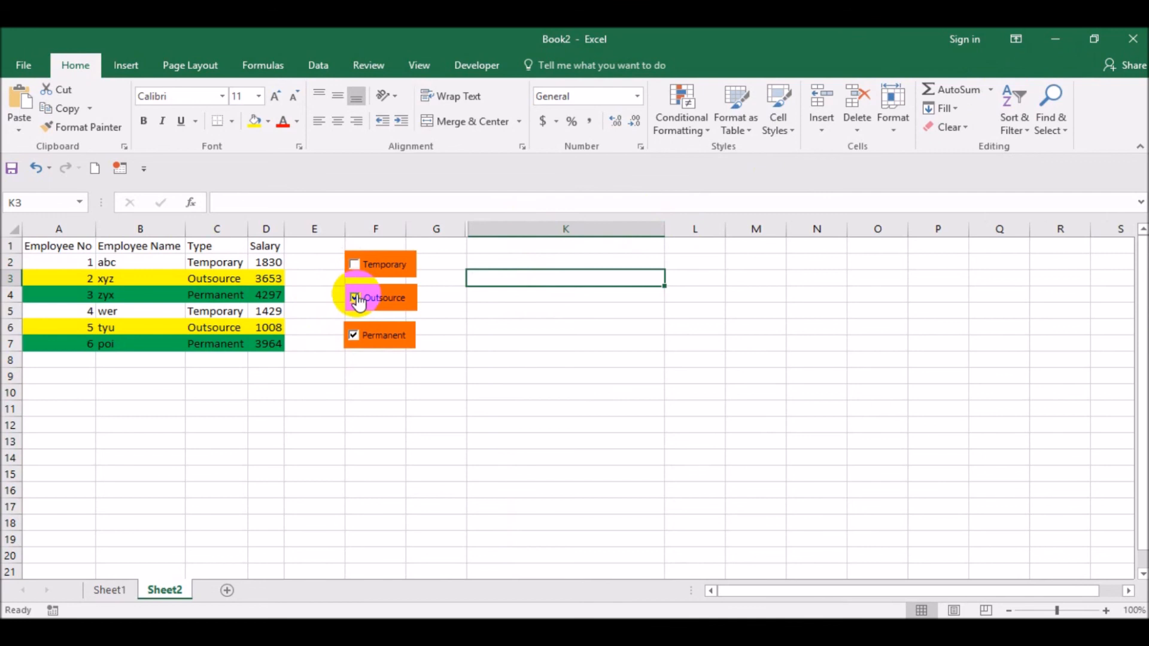
left_click(357, 300)
left_click(354, 334)
left_click(361, 269)
left_click(359, 302)
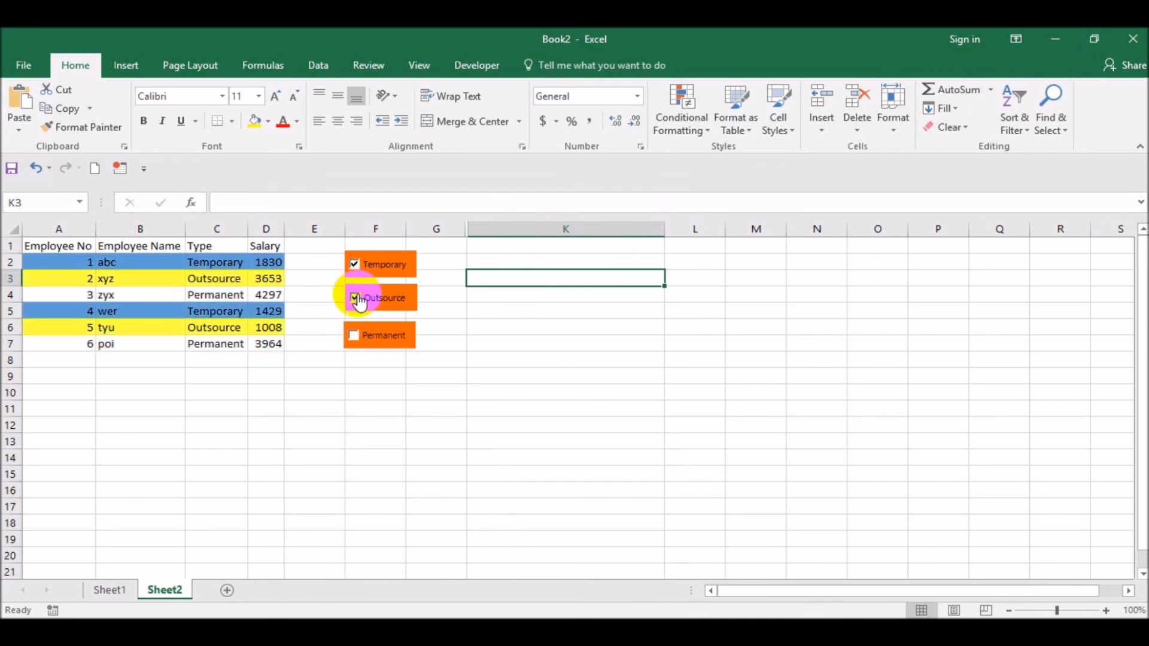
left_click(354, 337)
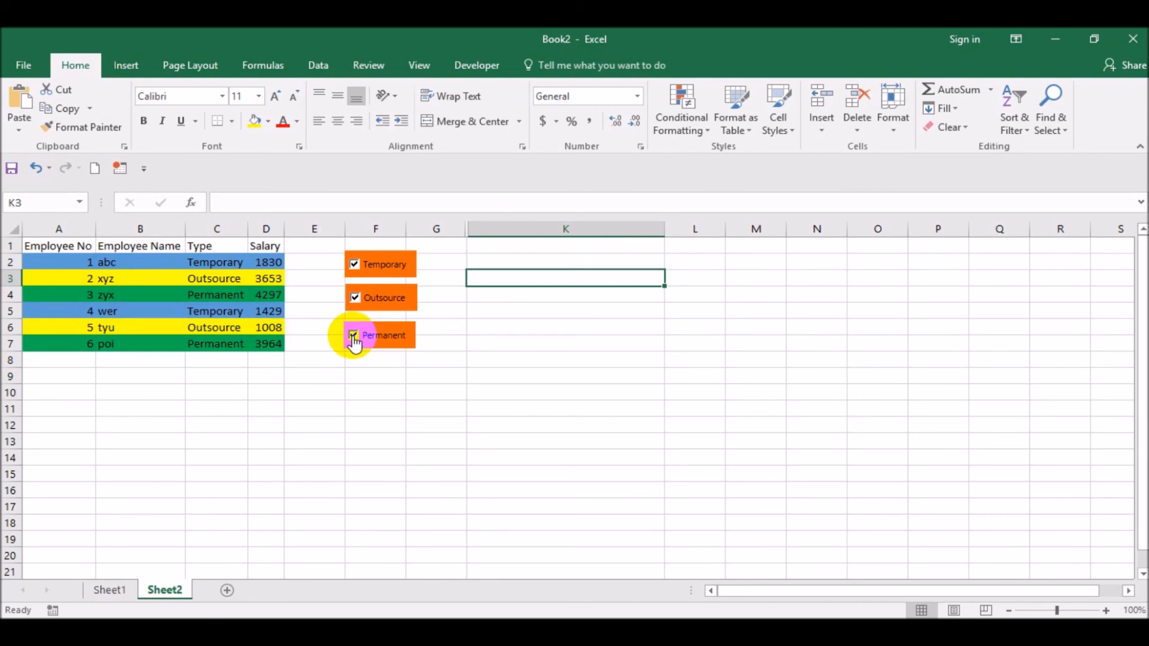